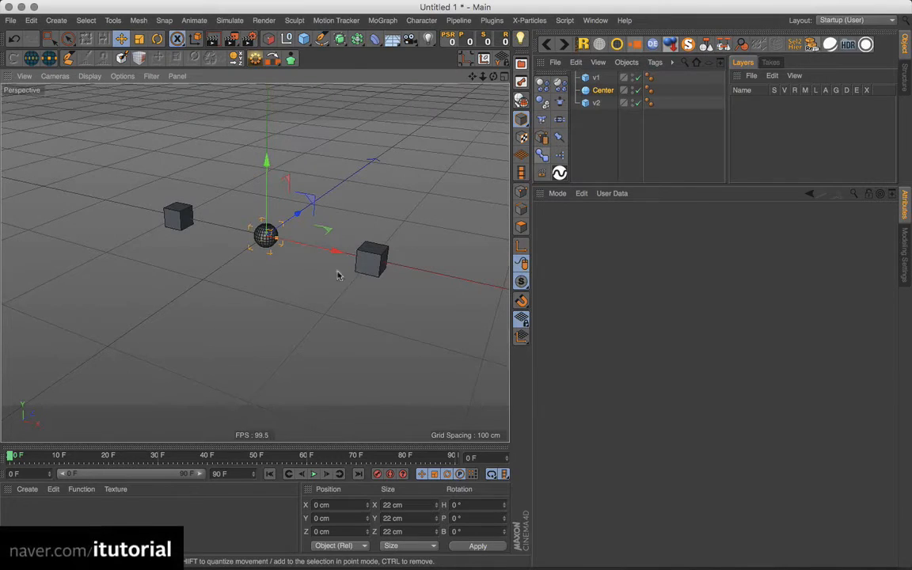
left_click_drag(344, 276, 349, 319, "alt")
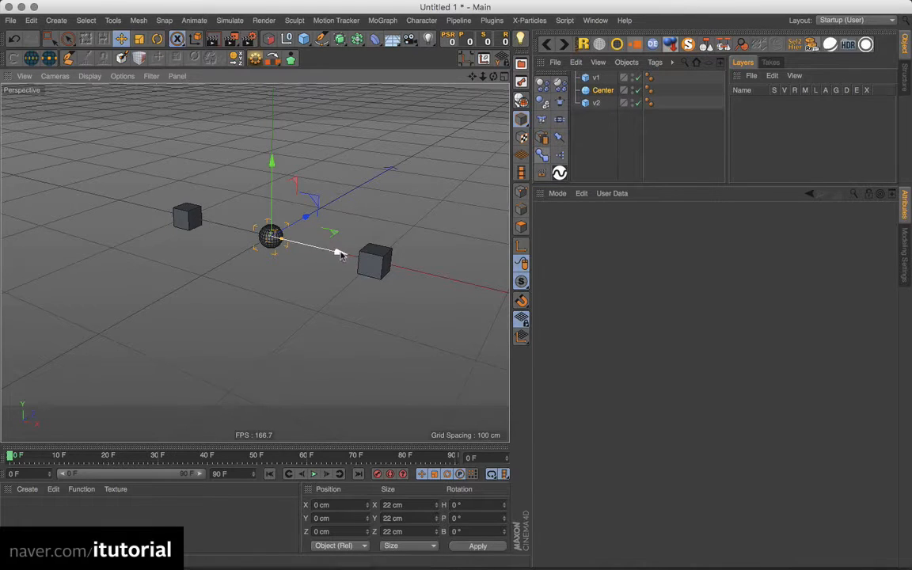
left_click_drag(340, 253, 346, 281, "alt")
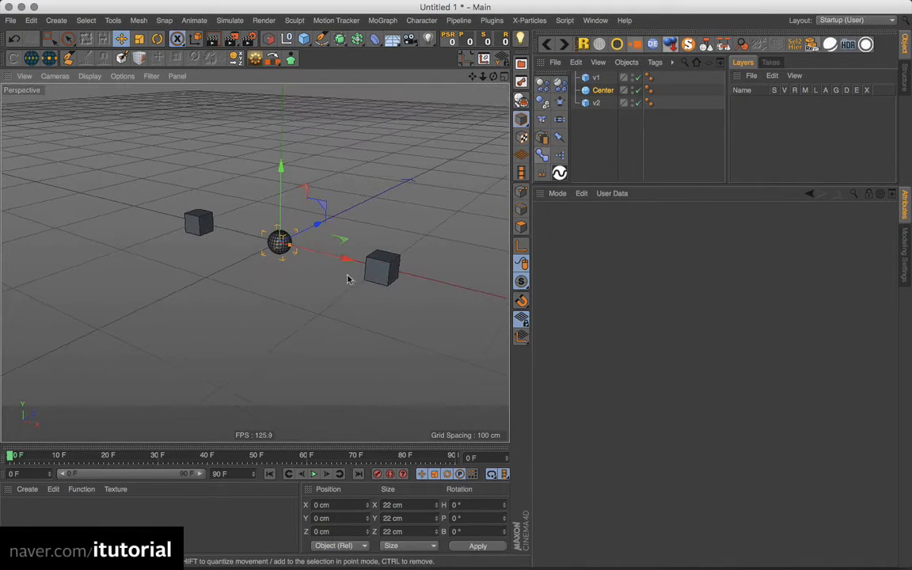
middle_click_drag(318, 274, 300, 267, "alt")
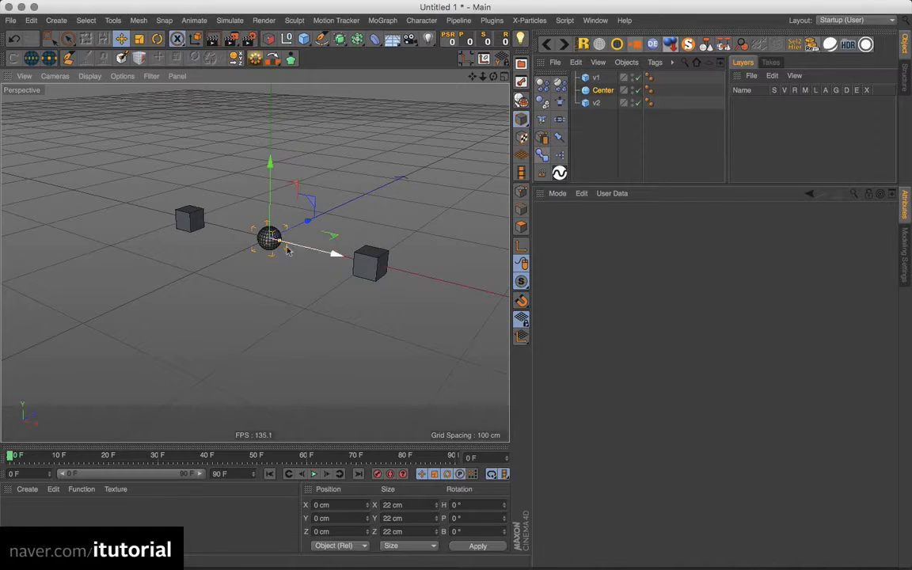
left_click_drag(287, 250, 314, 285, "alt")
key("super+z")
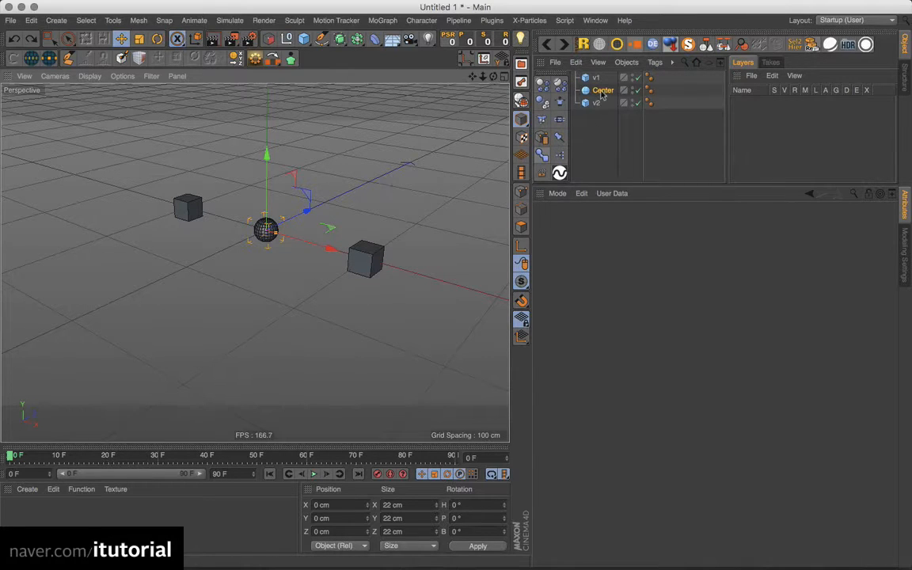
Add an XPresso tag to the Center sphere and open its XPresso Editor
left_click(561, 155)
double_click(647, 93)
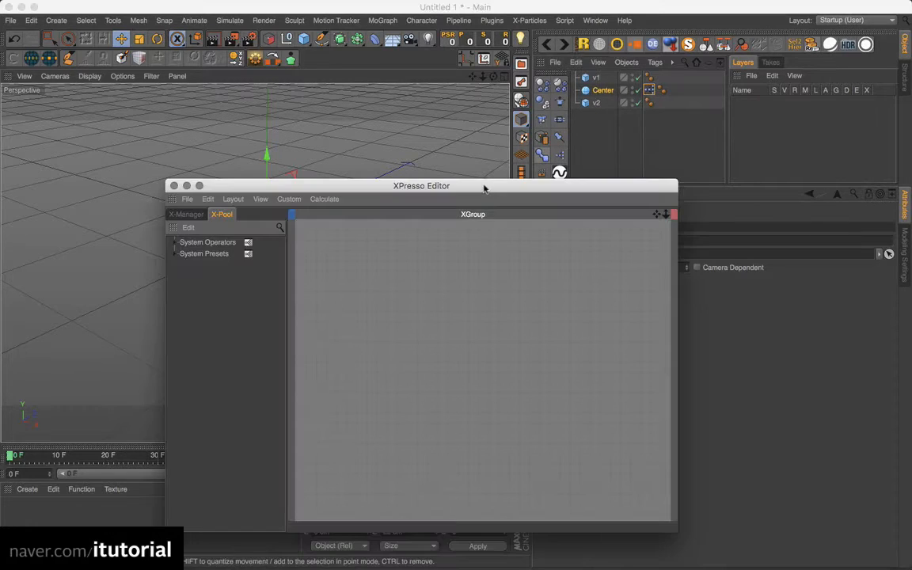
left_click_drag(485, 184, 434, 184)
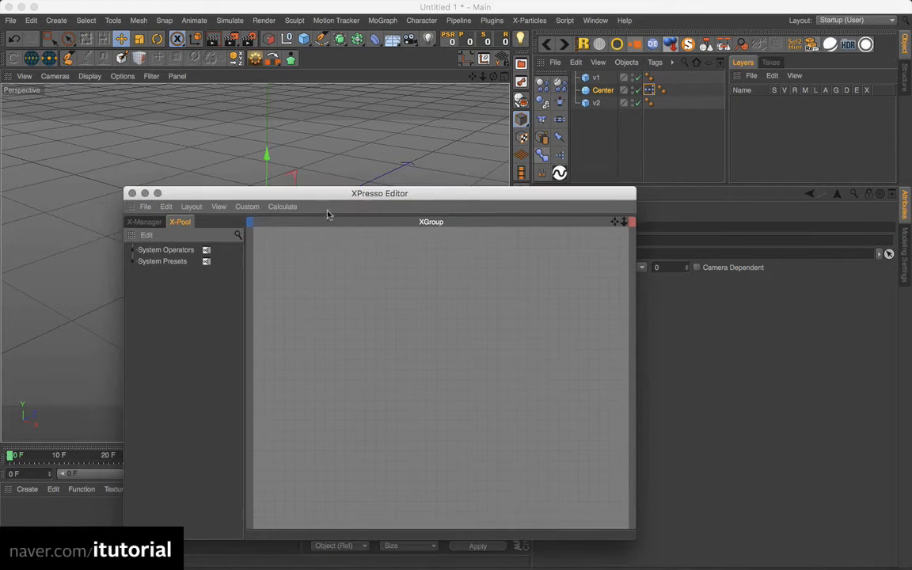
right_click(361, 280)
mouse_move(372, 286)
mouse_move(476, 293)
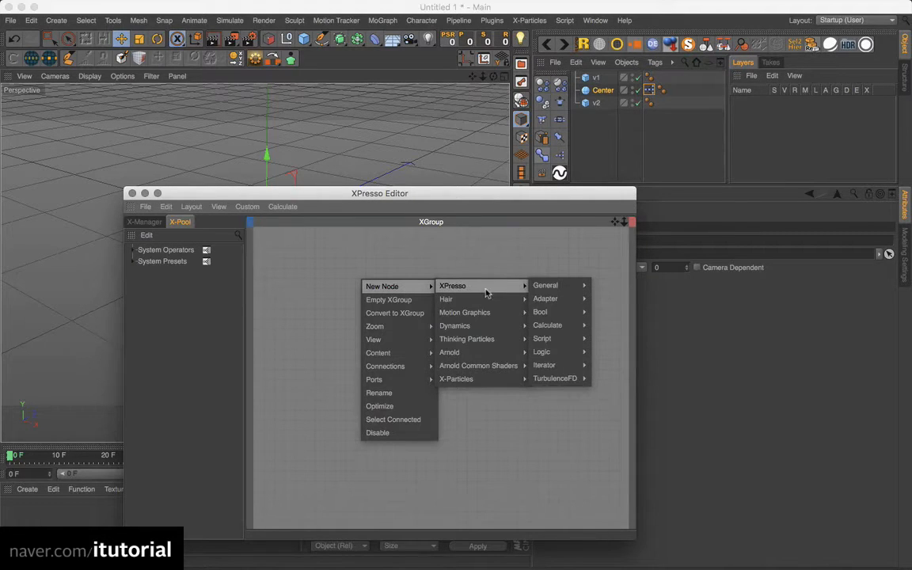
mouse_move(556, 290)
left_click(513, 266)
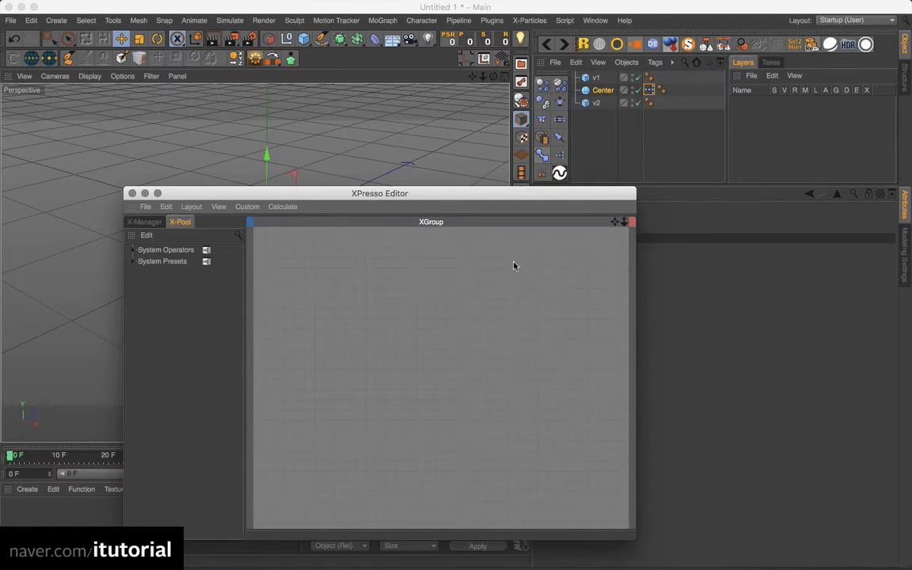
left_click(143, 222)
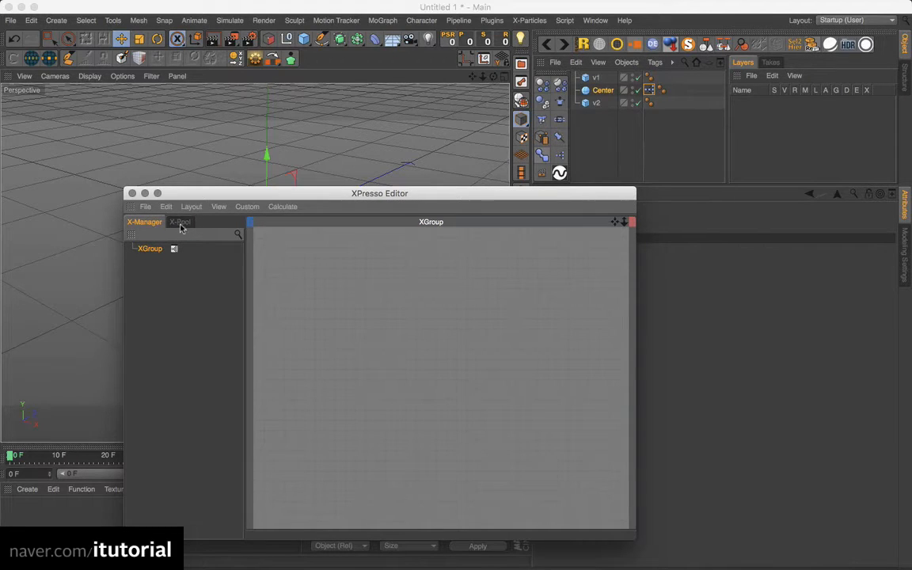
left_click(180, 223)
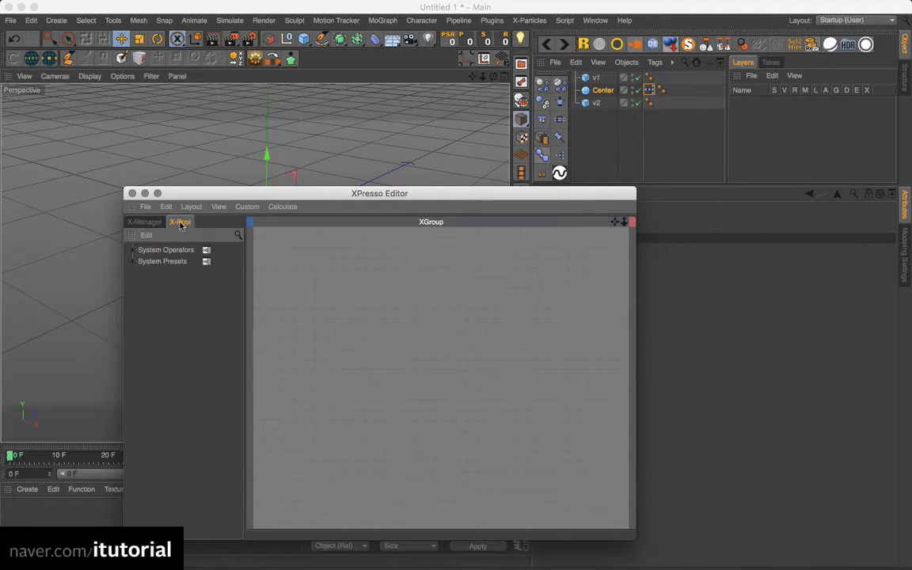
left_click(135, 250)
left_click(162, 262)
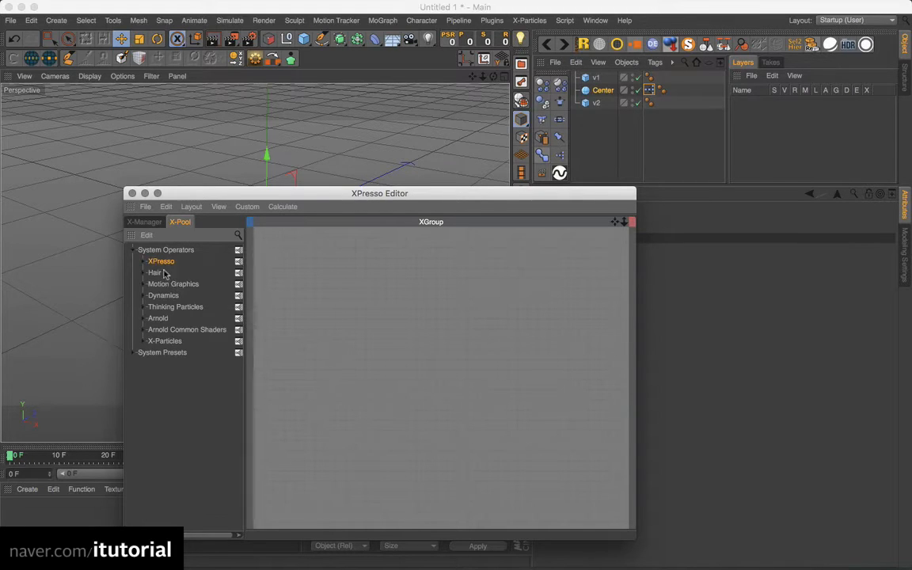
left_click(143, 261)
left_click(143, 261)
left_click(133, 251)
Add the Vector Transition preset from the Calculations group to the XGroup and move the editor clear of its parameters
left_click(152, 262)
left_click(134, 262)
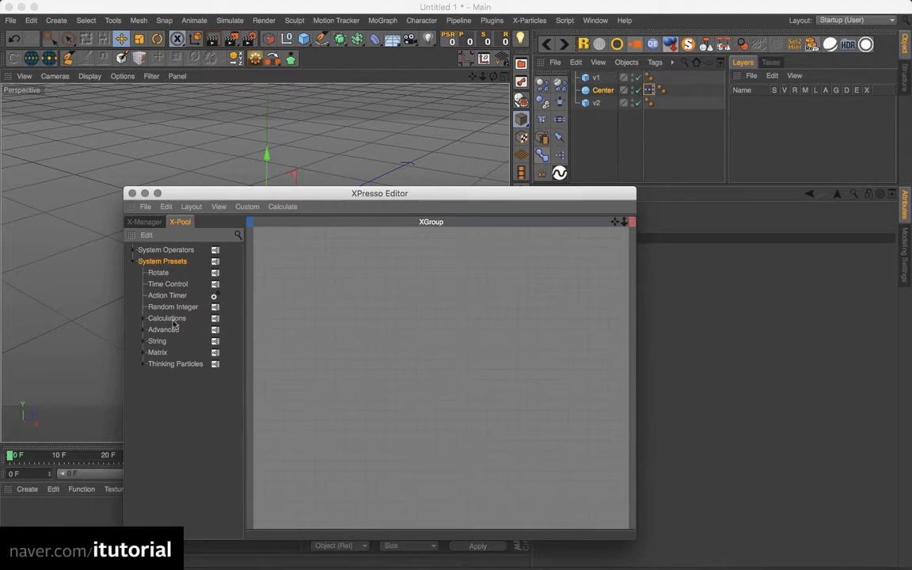
left_click(145, 319)
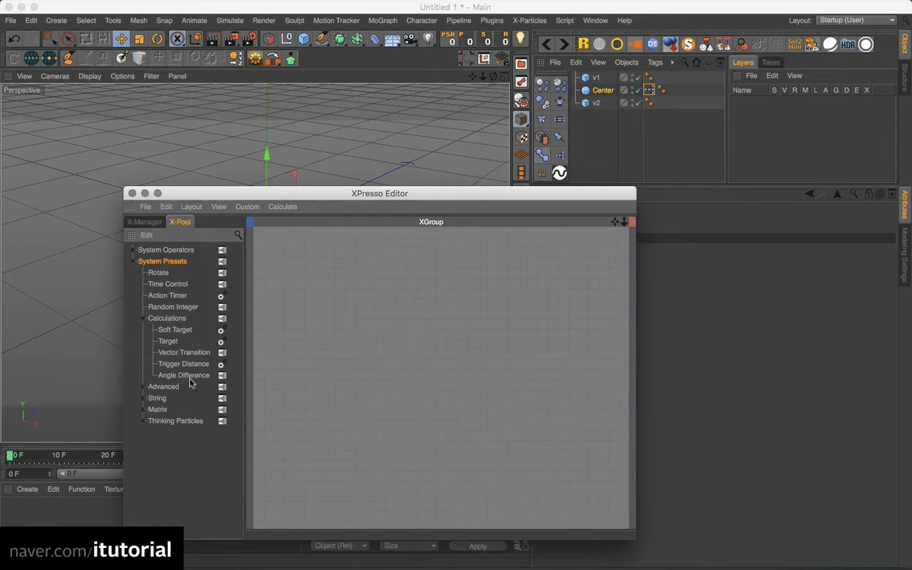
left_click_drag(179, 358, 388, 326)
left_click_drag(402, 278, 403, 298)
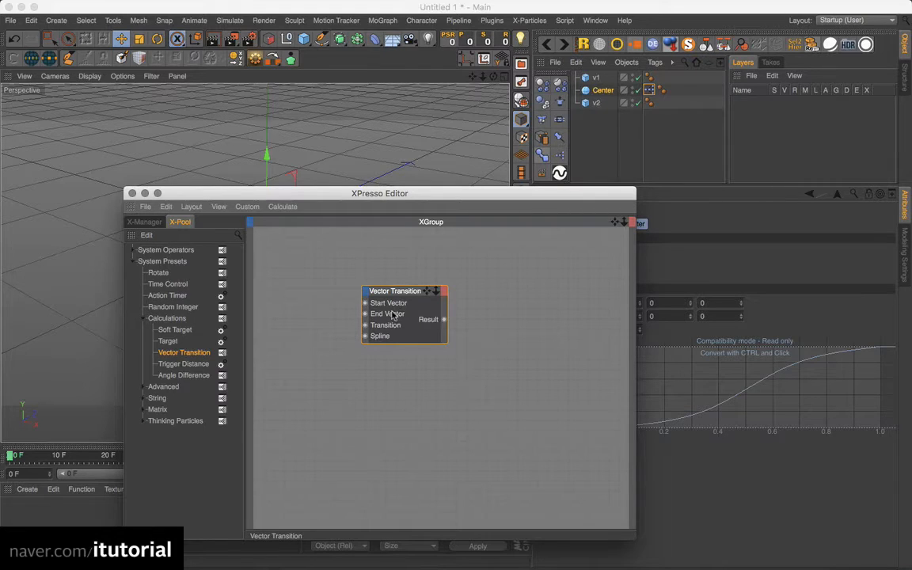
left_click_drag(480, 193, 408, 198)
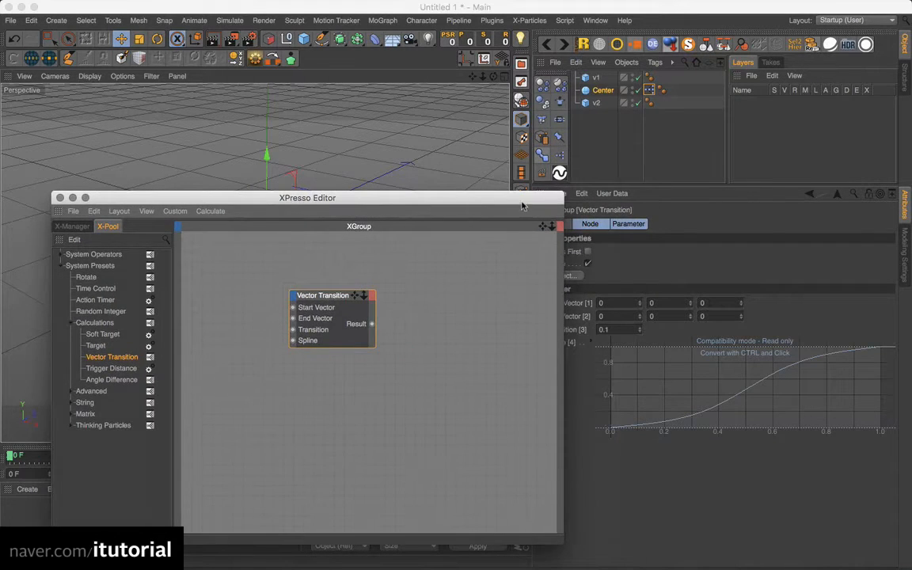
left_click_drag(522, 201, 486, 197)
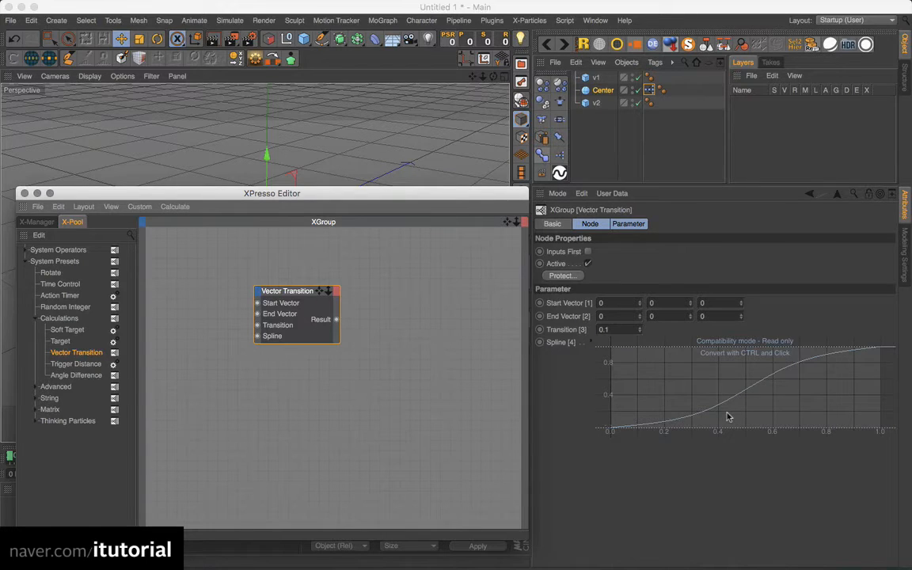
Add the v1 and v2 cubes to the XGroup as nodes beside the Vector Transition node's inputs
left_click_drag(433, 197, 514, 214)
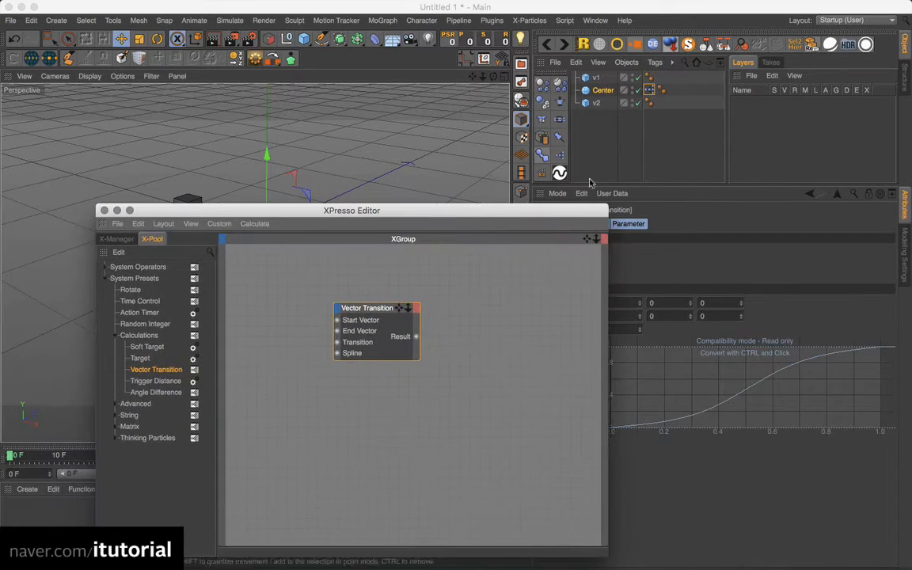
left_click_drag(450, 216, 237, 265)
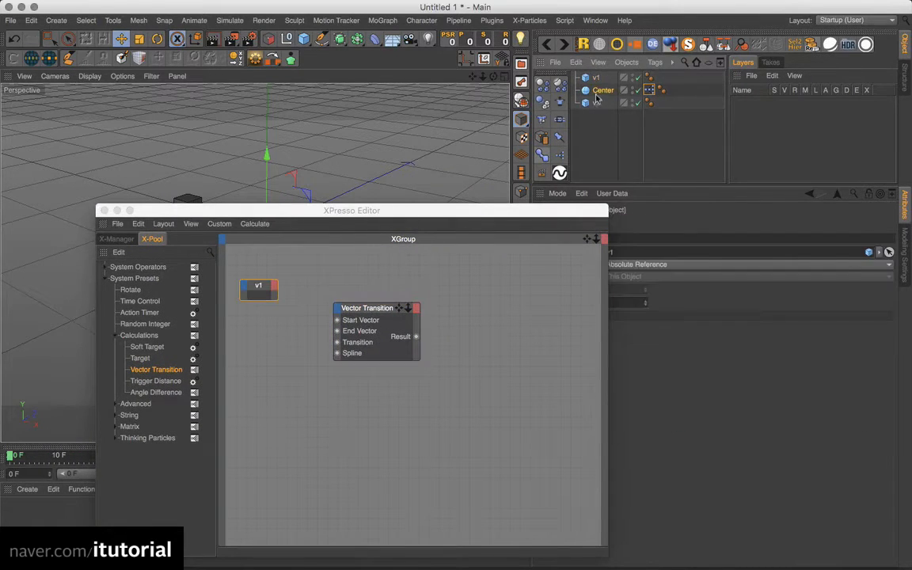
left_click_drag(596, 100, 261, 366)
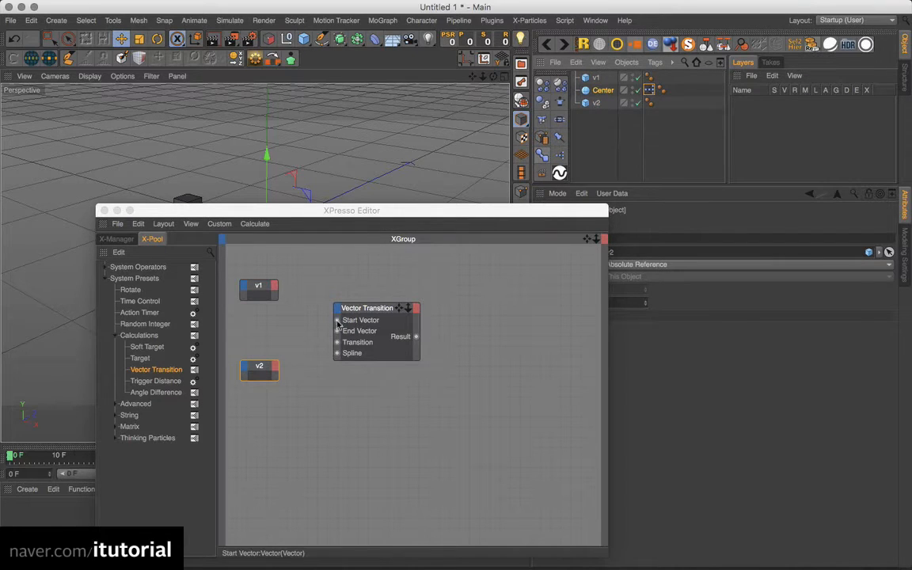
Connect the Global Position outputs of v1 and v2 to the Vector Transition's Start Vector and End Vector inputs respectively
left_click(274, 286)
mouse_move(327, 308)
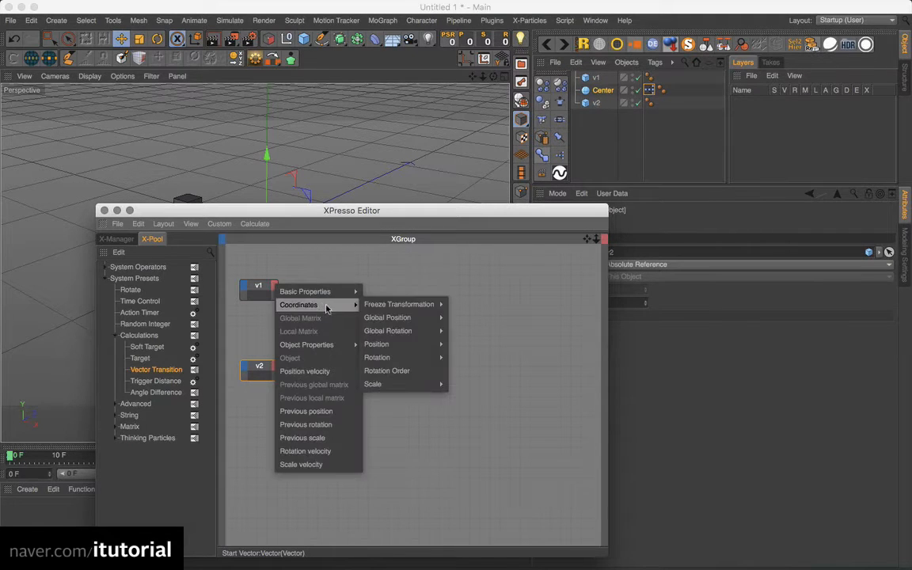
mouse_move(435, 317)
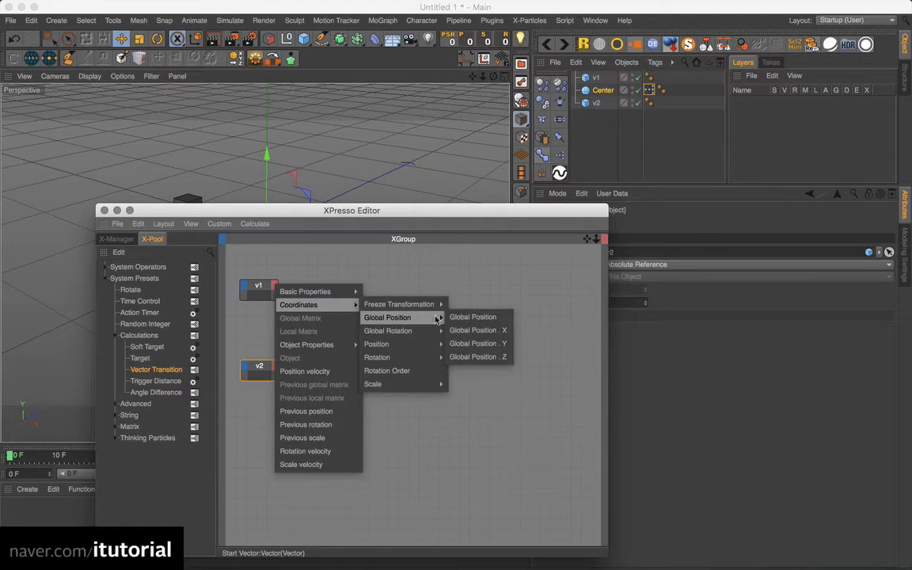
left_click(469, 318)
left_click_drag(337, 330, 274, 372)
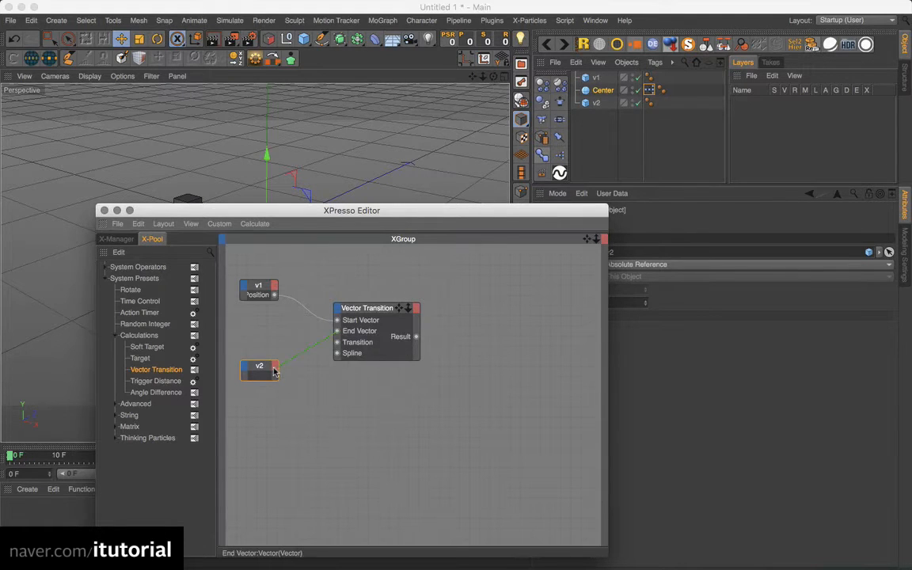
mouse_move(340, 389)
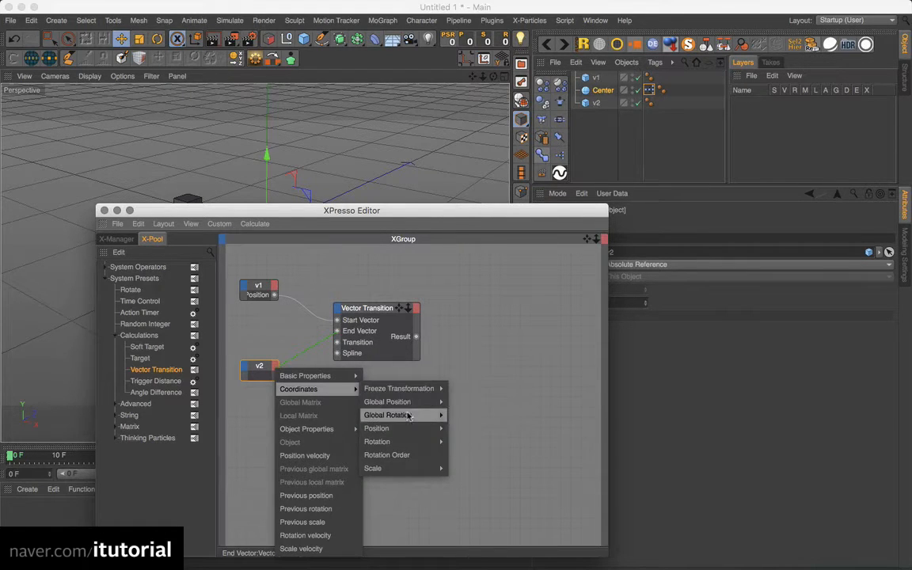
mouse_move(396, 402)
left_click(465, 402)
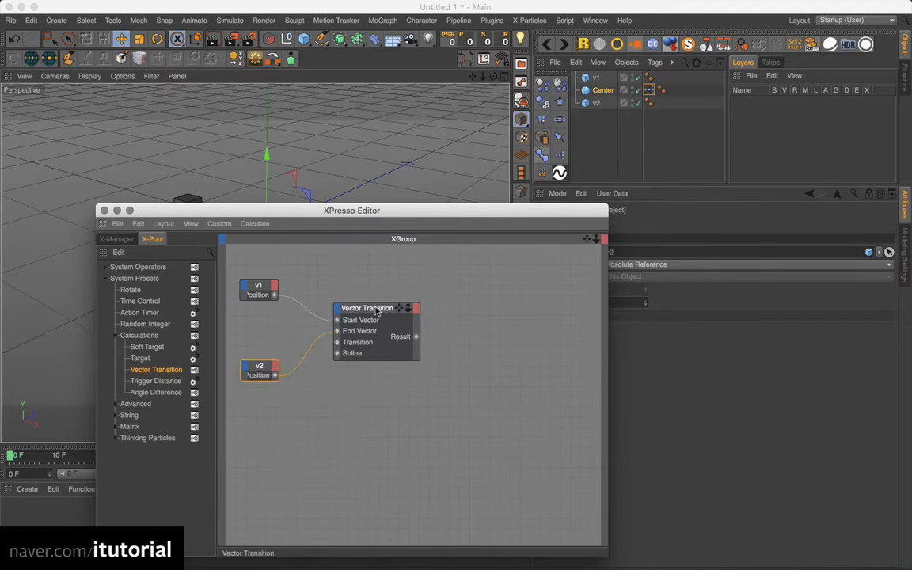
Add a Center node to the XGroup and connect the Vector Transition's Result to its Global Position input
left_click_drag(376, 310, 382, 310)
left_click_drag(603, 91, 532, 321)
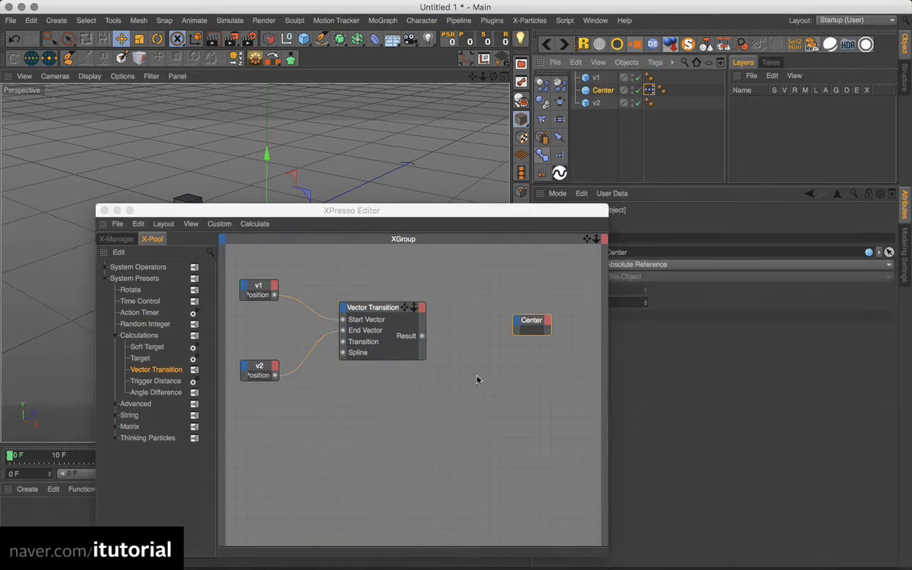
left_click_drag(422, 335, 529, 325)
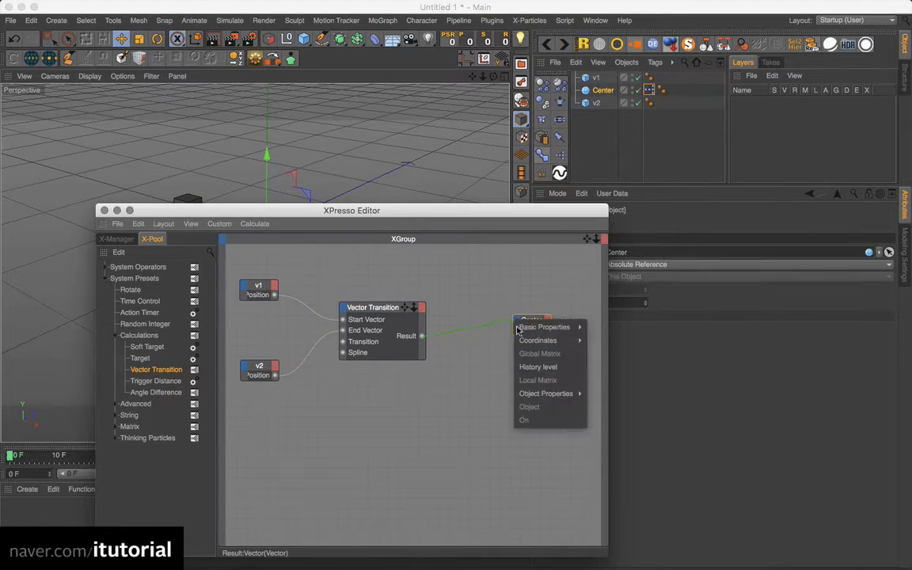
mouse_move(553, 342)
mouse_move(623, 353)
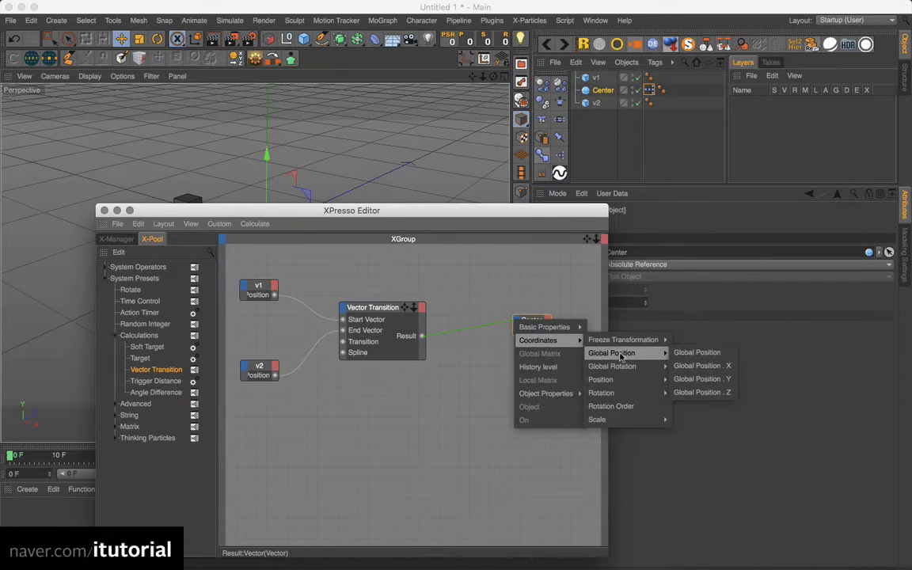
left_click(679, 350)
Move the XPresso Editor clear of the three objects in the viewport and display the Vector Transition node's parameters
left_click_drag(414, 217, 353, 381)
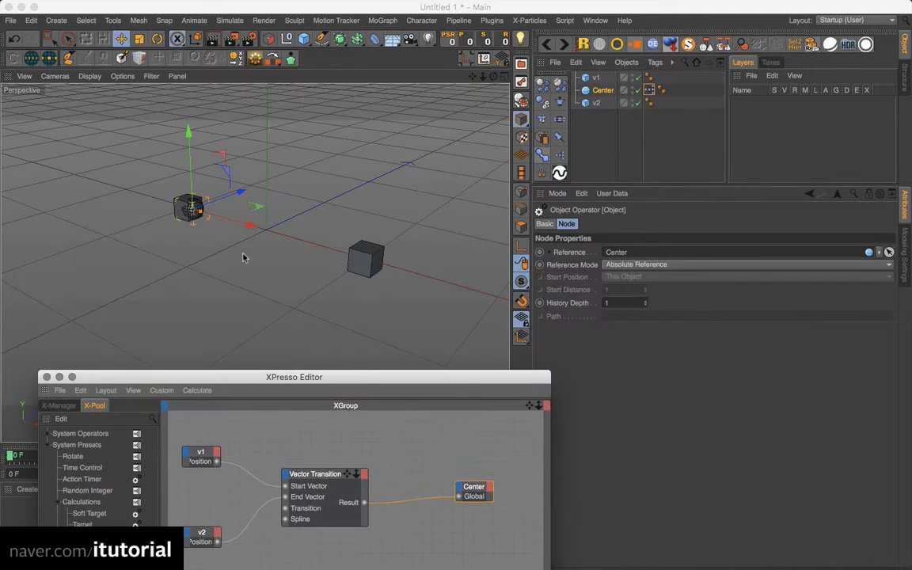
left_click_drag(243, 254, 363, 238, "alt")
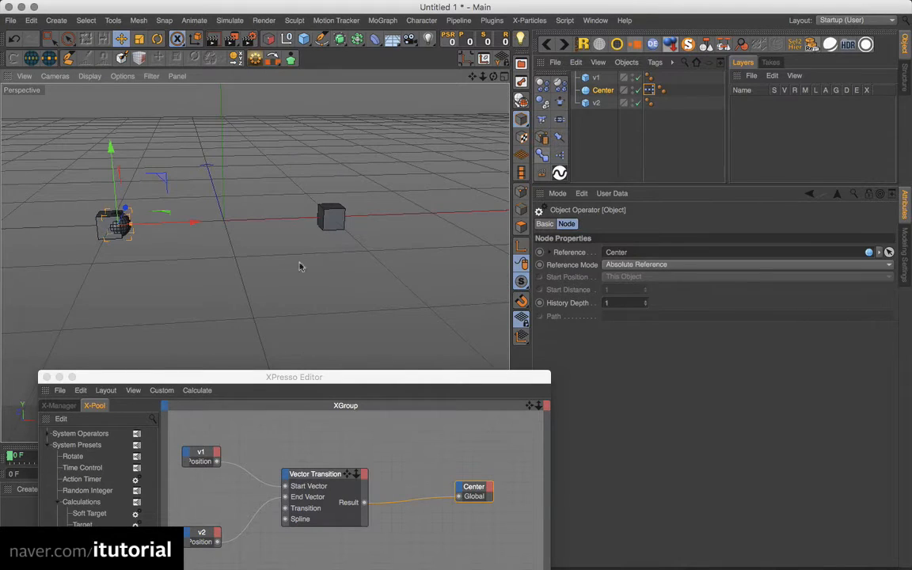
left_click_drag(438, 379, 443, 342)
left_click(340, 436)
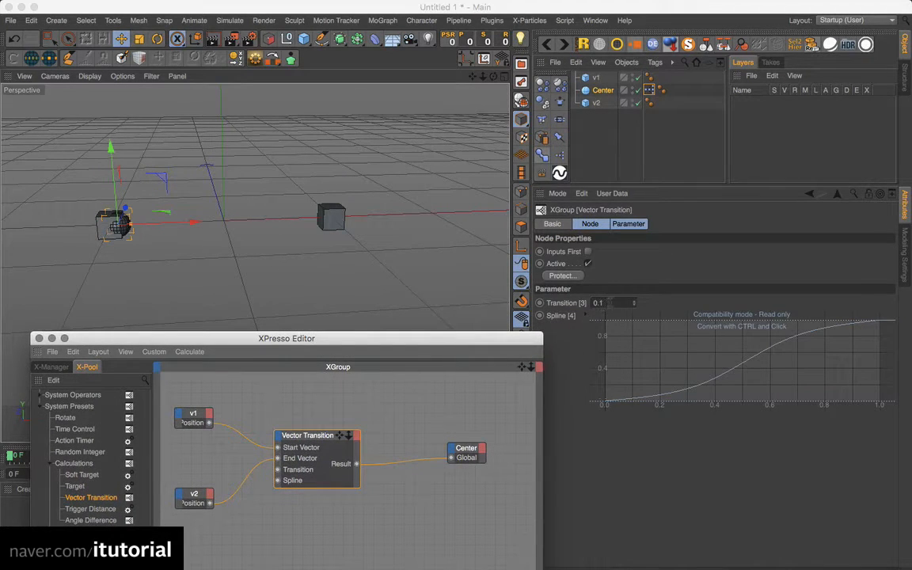
Try Transition values of 0 and 1 on the Vector Transition node
left_click_drag(610, 302, 547, 302)
type("0")
key("Return")
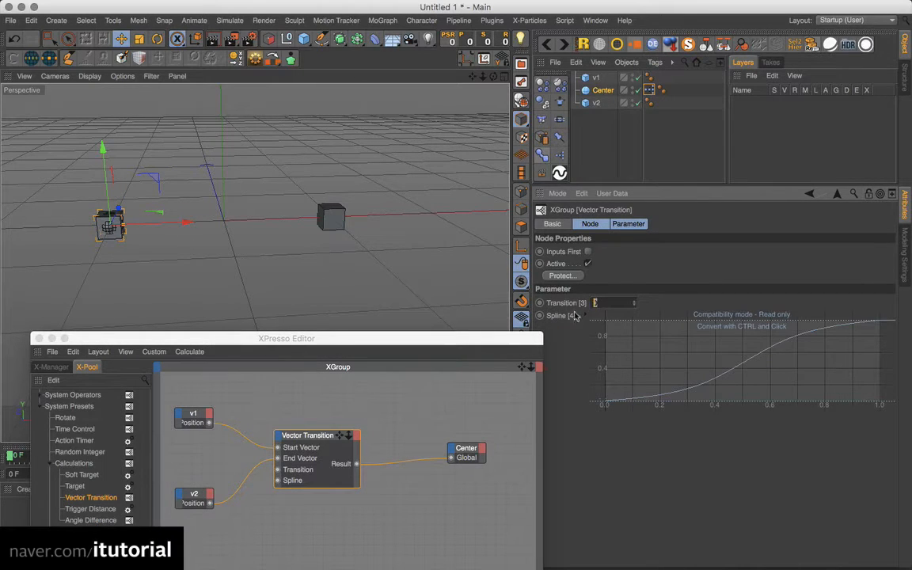
type("1")
key("Return")
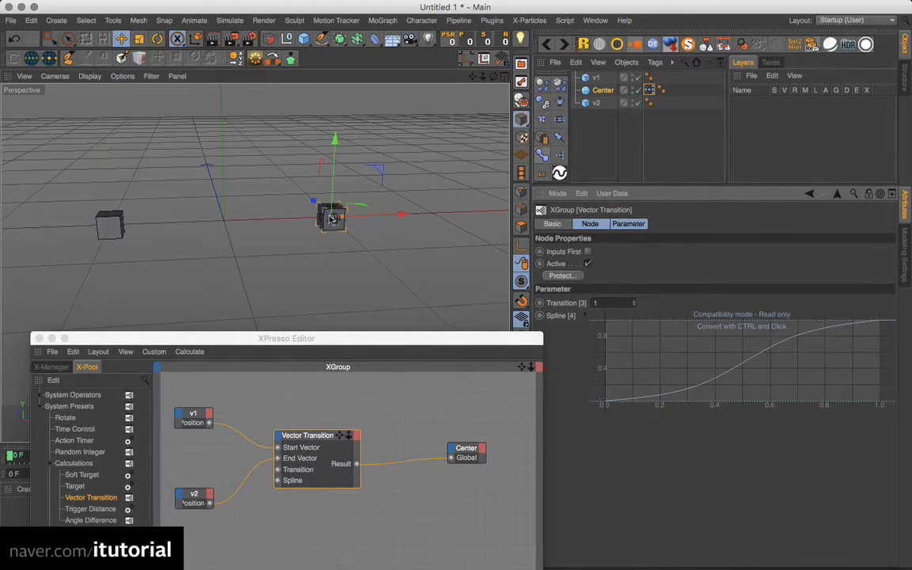
mouse_move(372, 275)
left_mouse_down("alt")
mouse_move(385, 282)
mouse_move(361, 274)
mouse_move(367, 278)
left_mouse_up("alt")
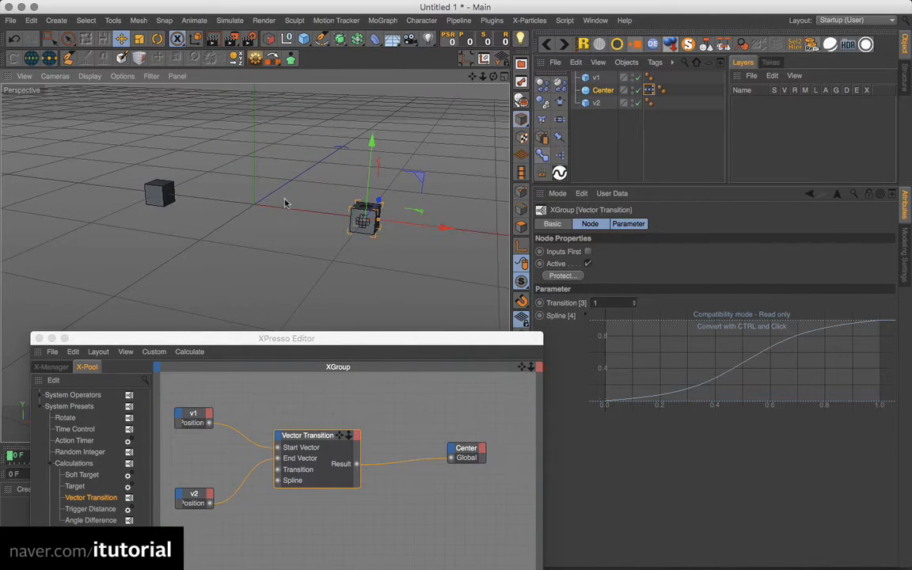
Set the Vector Transition node's Transition value to 0.5
left_click(601, 302)
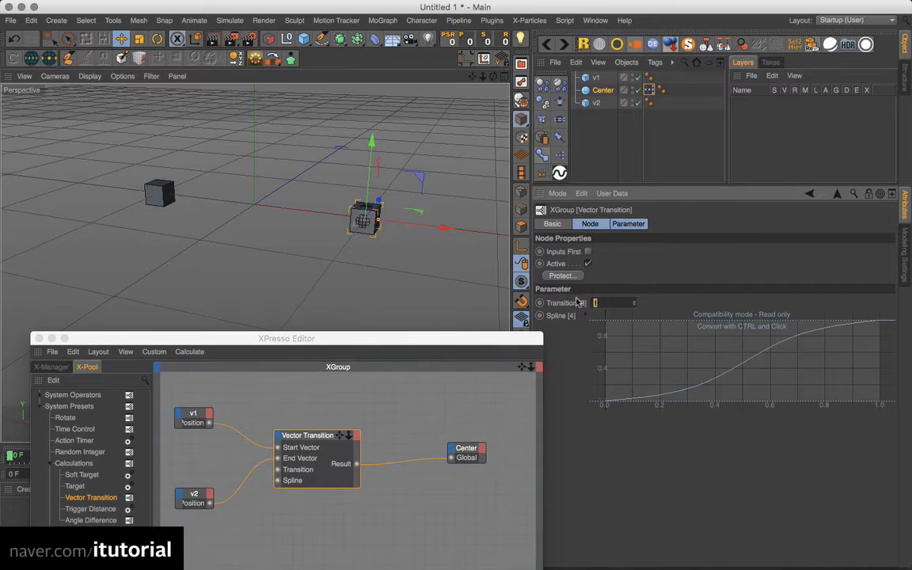
type("0.5")
key("Return")
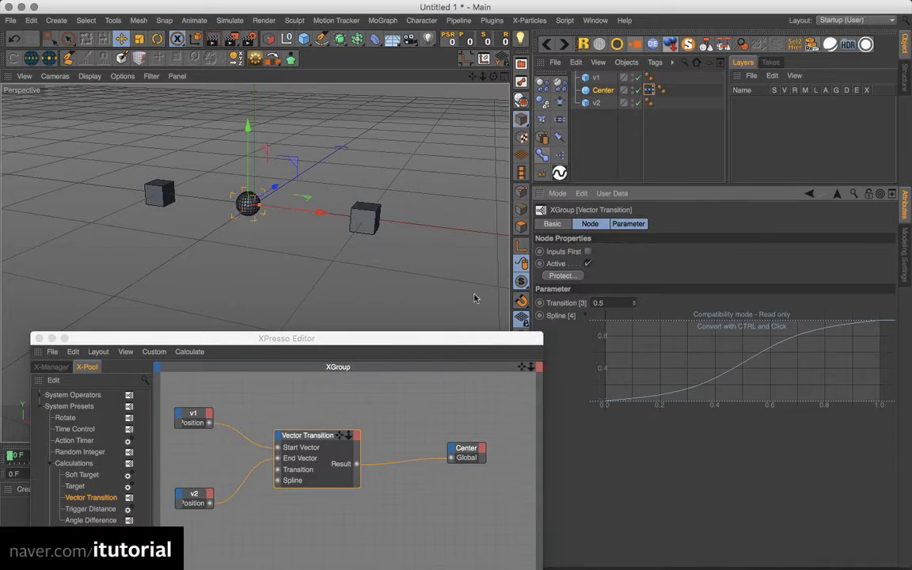
Move the v2 cube to several places in the scene to test how the Center sphere follows, leaving it across from v1
left_click_drag(355, 286, 347, 247, "alt")
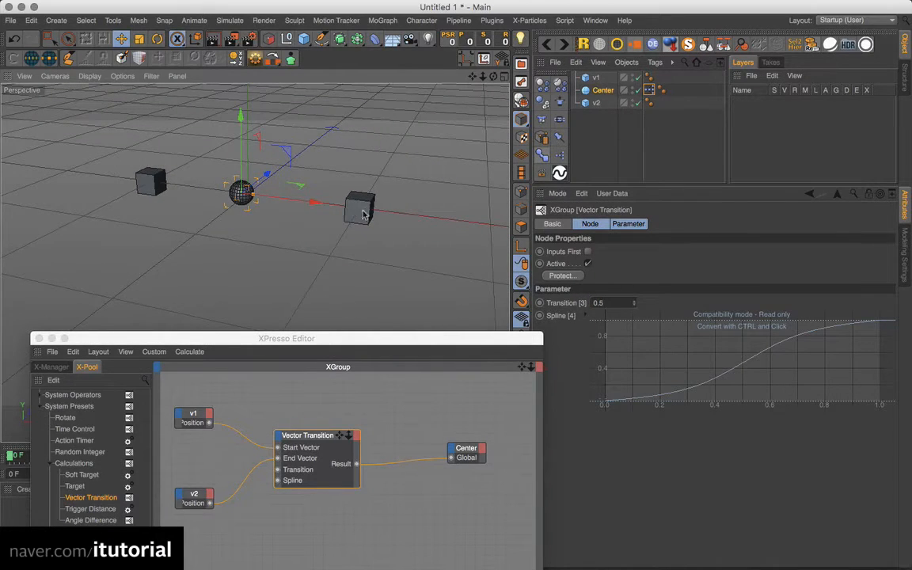
key("e")
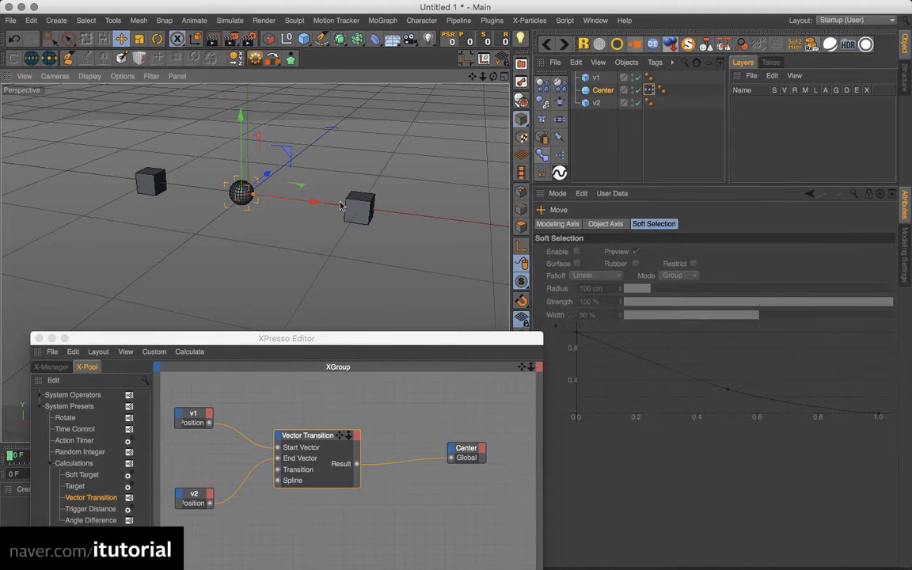
left_click_drag(363, 212, 338, 226)
mouse_move(273, 252)
left_mouse_down("alt")
mouse_move(254, 279)
mouse_move(277, 245)
left_mouse_up("alt")
left_click_drag(339, 254, 414, 179)
left_click_drag(305, 268, 361, 240, "alt")
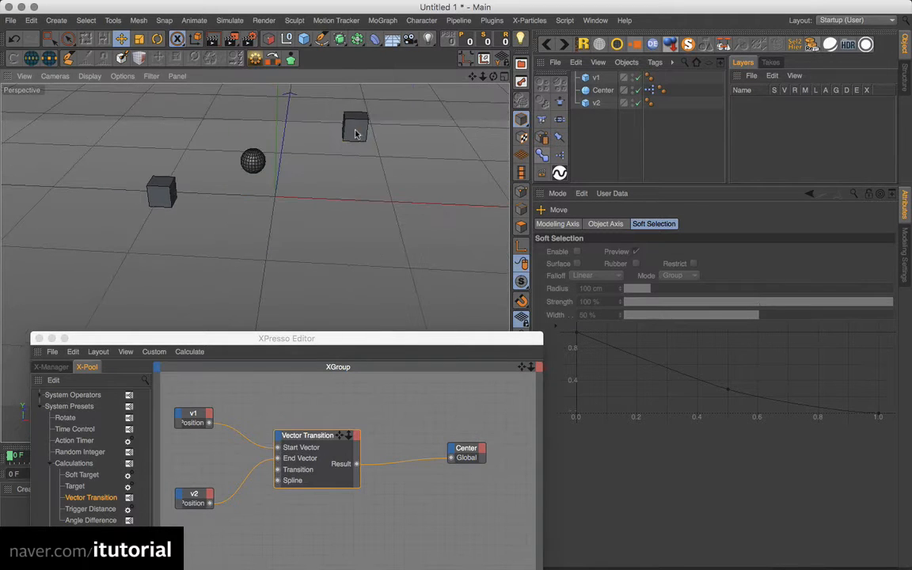
left_click_drag(356, 131, 364, 190)
left_click_drag(356, 253, 384, 315, "alt")
Display the Vector Transition node's parameters and move the XPresso Editor clear of the timeline and the node's parameters
left_click(321, 437)
left_click_drag(529, 315, 516, 308)
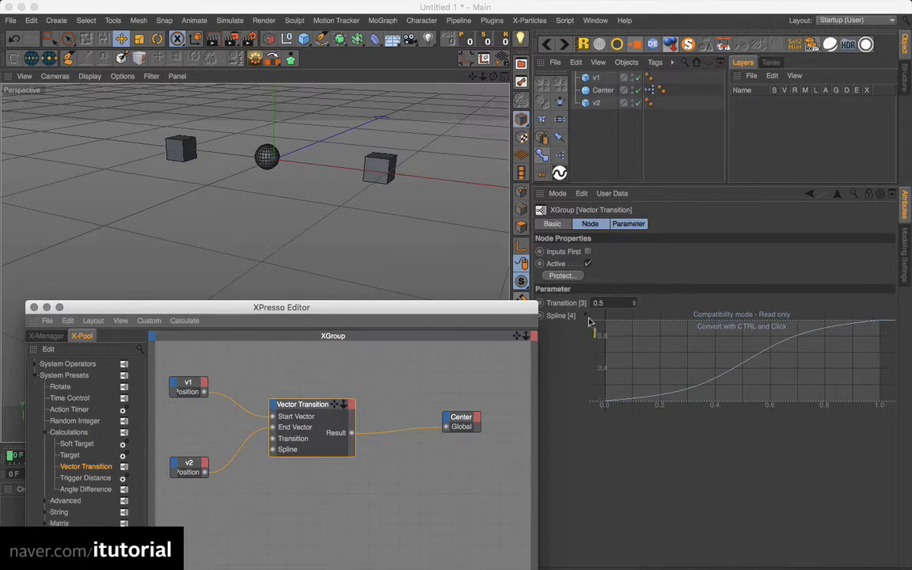
left_click_drag(480, 311, 770, 413)
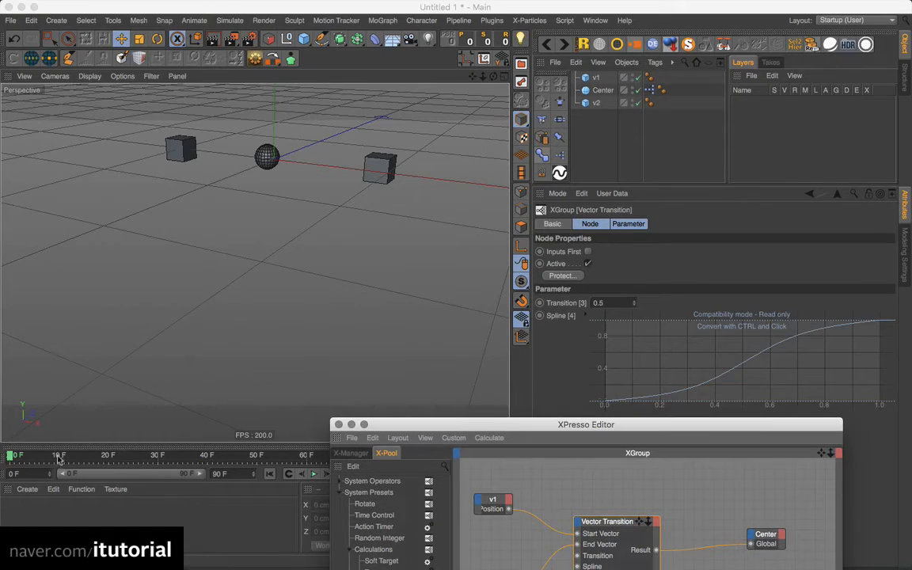
Set the Vector Transition node's Transition to 0 at frame 10 and record a keyframe for it
mouse_move(58, 456)
left_mouse_down()
mouse_move(100, 456)
mouse_move(60, 456)
left_mouse_up()
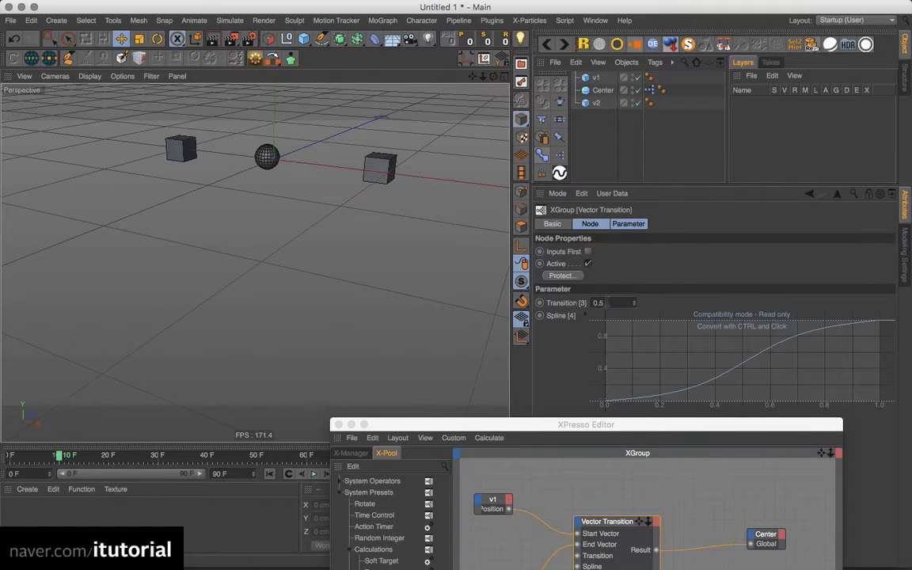
left_click(552, 307)
type("0")
key("Return")
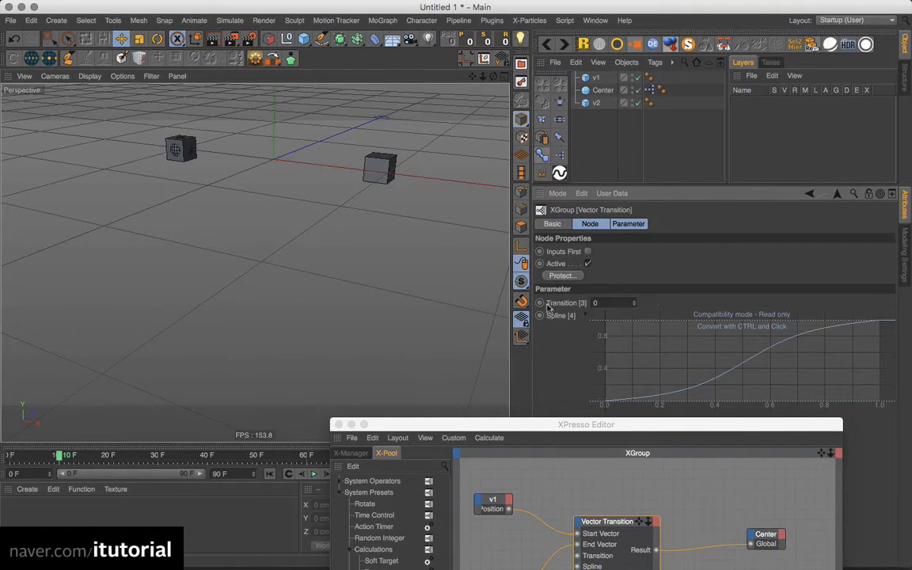
left_click(539, 303)
Set the Transition value to 1 at frame 50 and record a second keyframe
mouse_move(248, 457)
left_mouse_down()
mouse_move(210, 457)
mouse_move(258, 457)
left_mouse_up()
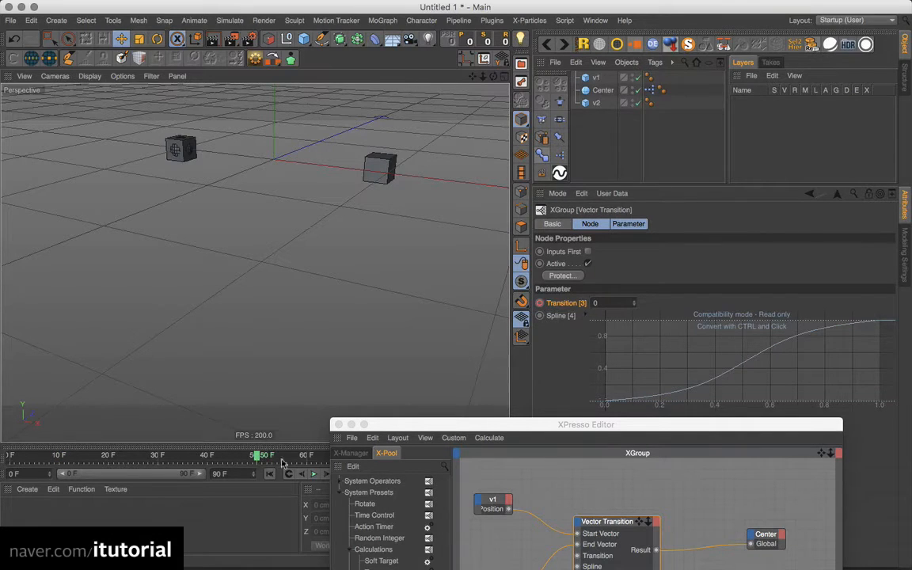
left_click(595, 303)
type("1")
key("Return")
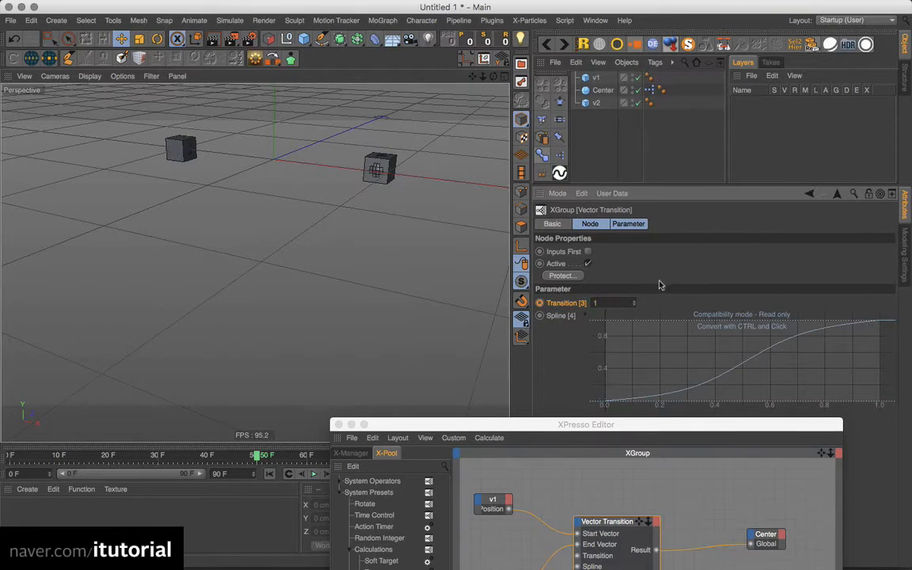
Scrub the timeline back to about frame 9 and close the XPresso Editor
left_click_drag(509, 427, 510, 471)
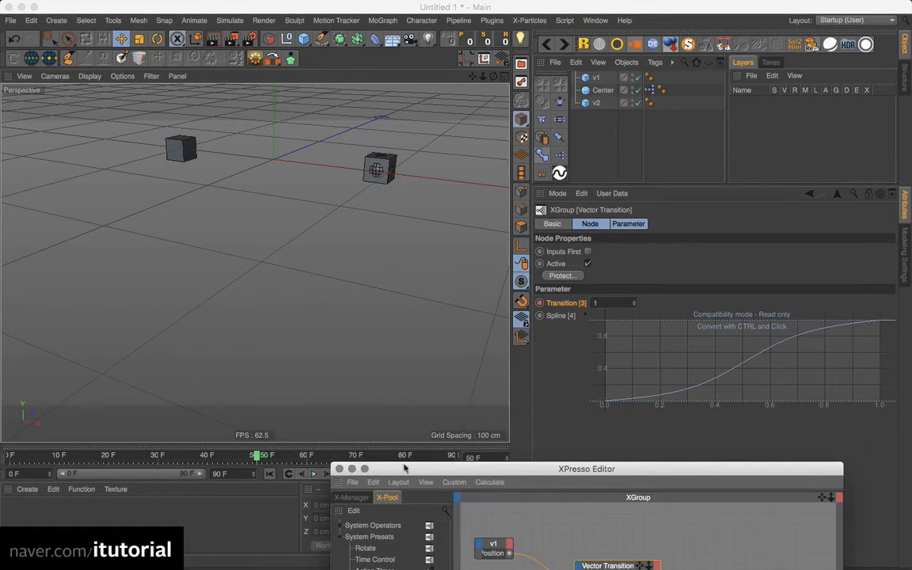
left_click_drag(256, 457, 55, 457)
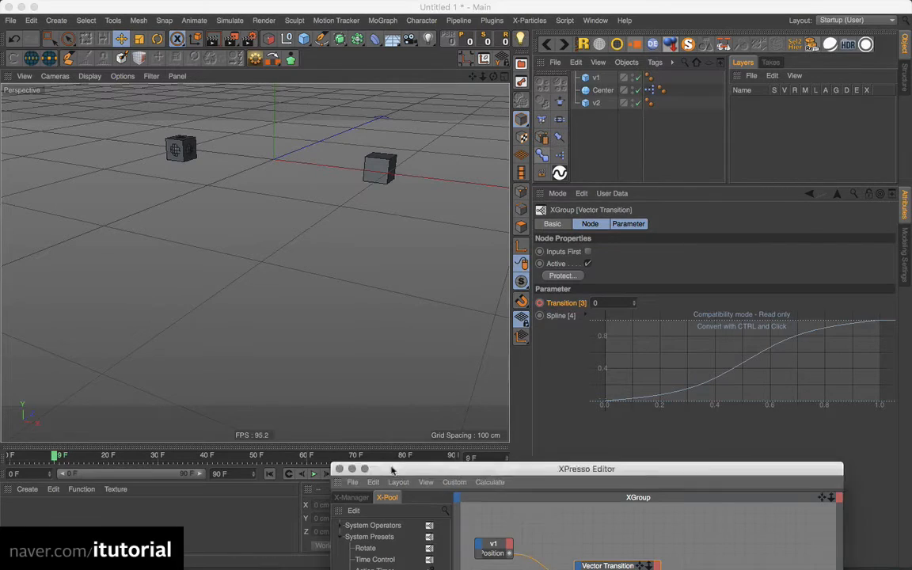
left_click_drag(339, 470, 349, 497)
left_click(348, 495)
Play the animation to watch the sphere travel between the cubes, and return to frame 0
left_click(313, 473)
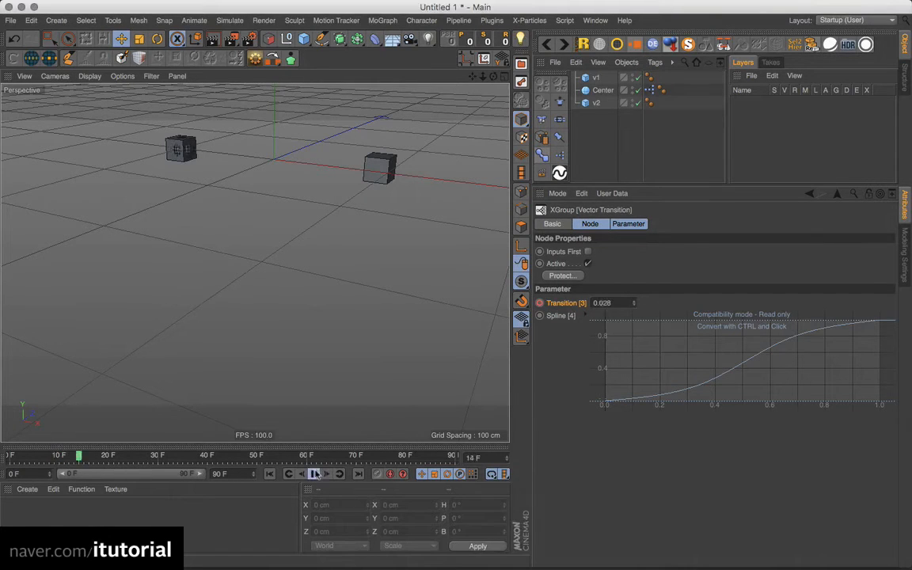
left_click_drag(314, 230, 260, 295, "alt")
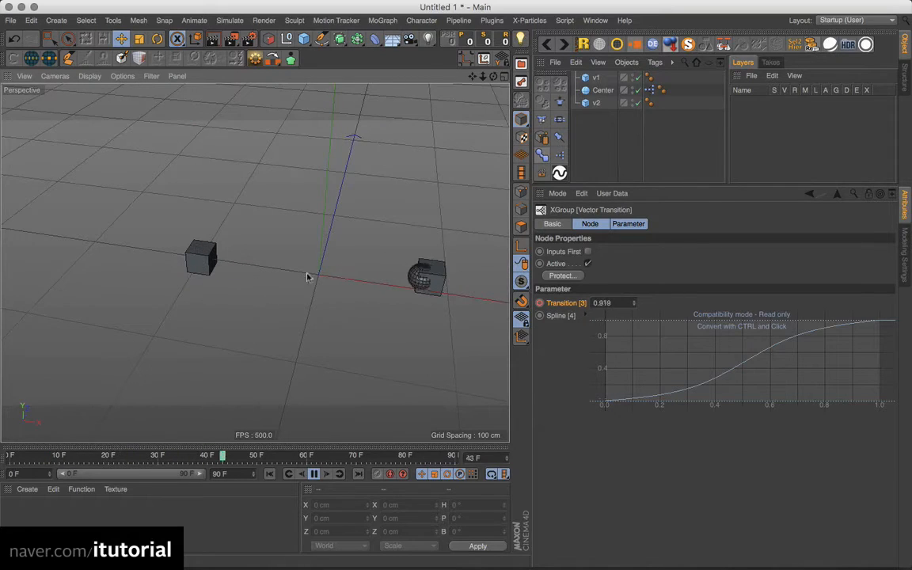
left_click_drag(352, 290, 333, 290, "alt")
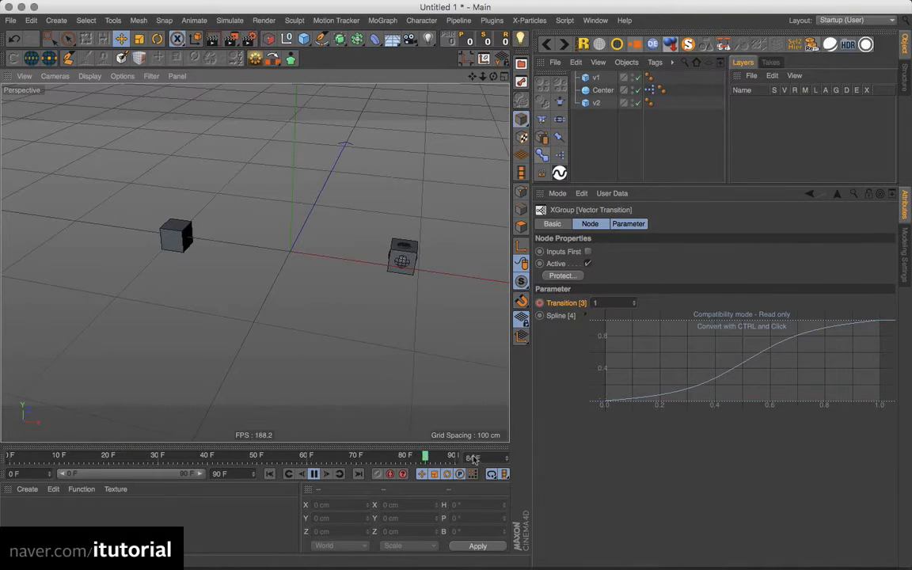
left_click(314, 473)
left_click(270, 473)
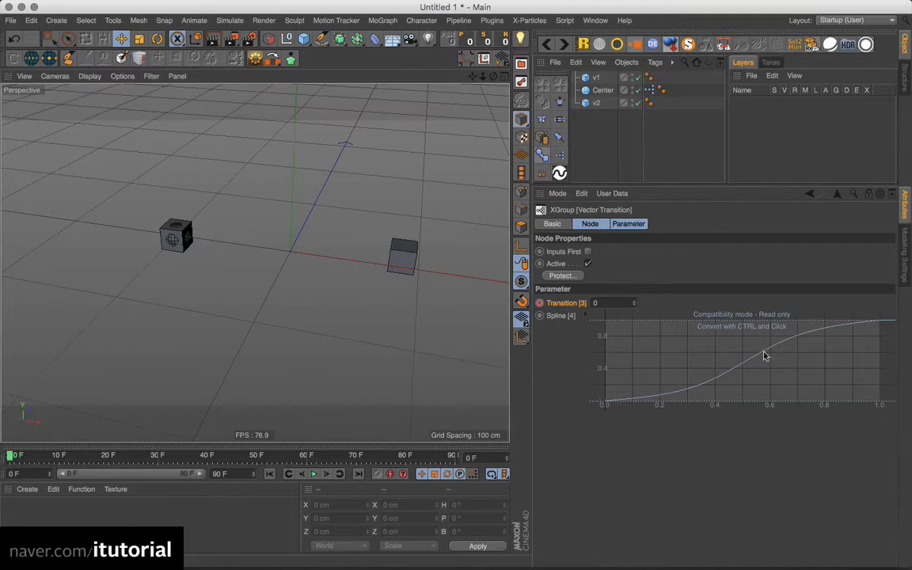
Make the Vector Transition spline editable, delete its two middle points and extend the end points' tangents into a steep S-curve
left_click(729, 383, "ctrl")
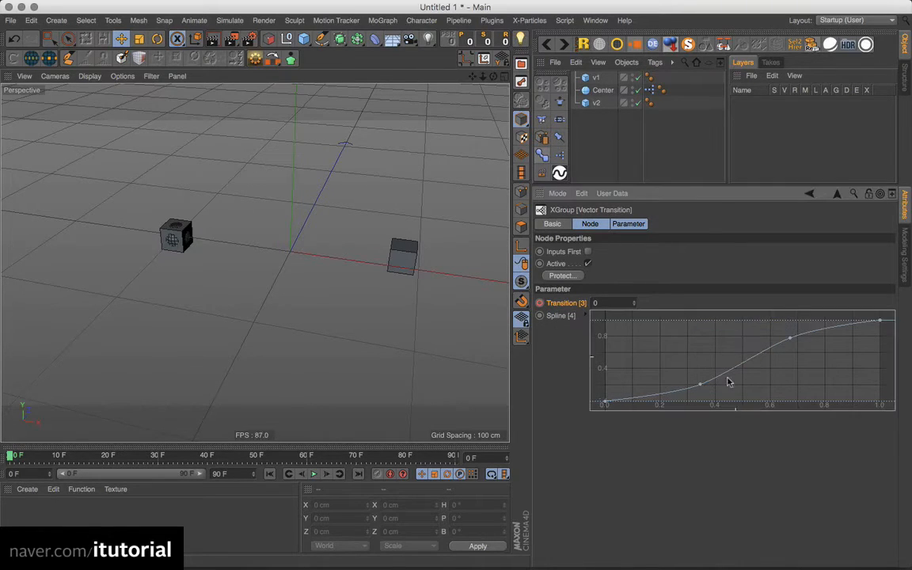
left_click_drag(799, 327, 695, 391)
key("Delete")
left_click_drag(885, 316, 849, 405)
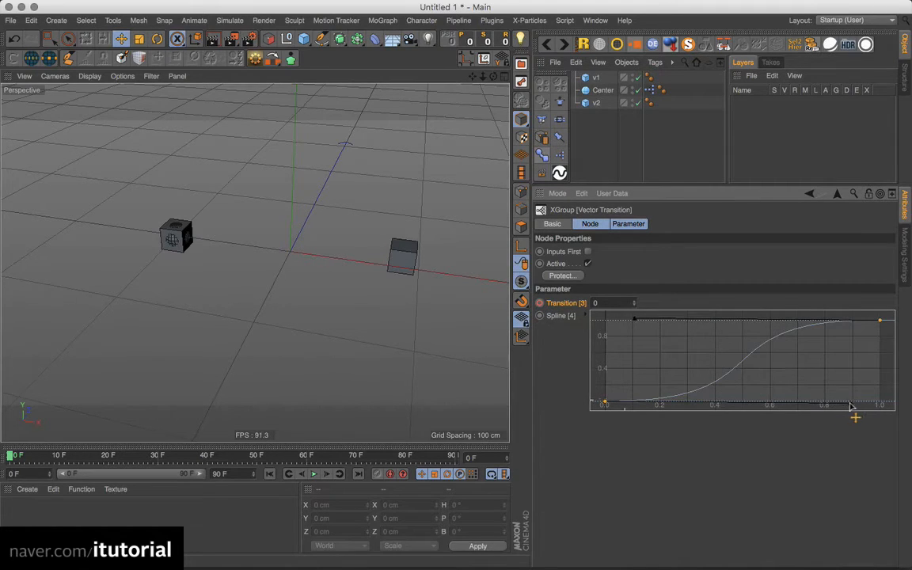
Play the animation to check the S-curve motion, and return to frame 0
left_click(313, 474)
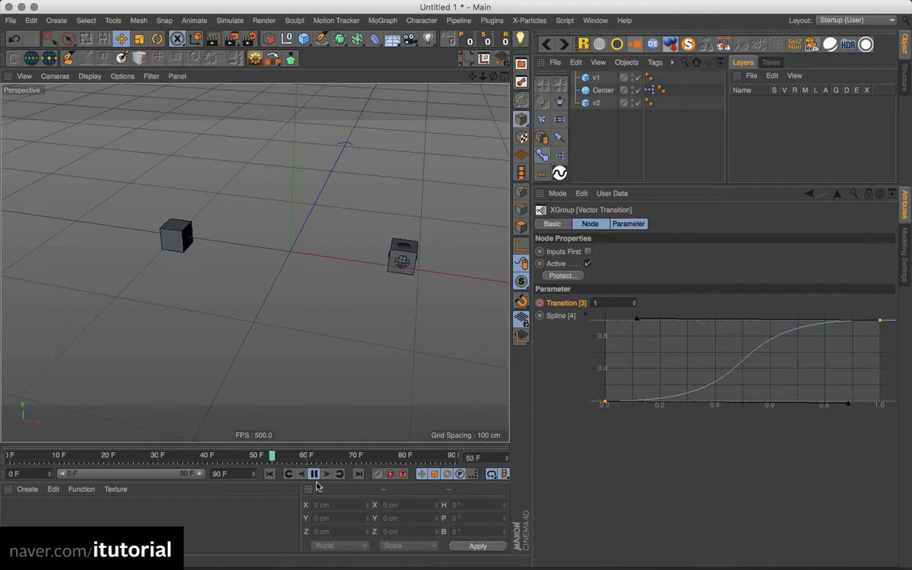
left_click(314, 475)
left_click(270, 473)
Reshape the spline into a fast-start, slow-end curve by raising the first point's tangent and shortening the last point's tangent
left_click_drag(627, 386, 604, 412)
left_click_drag(847, 404, 648, 350)
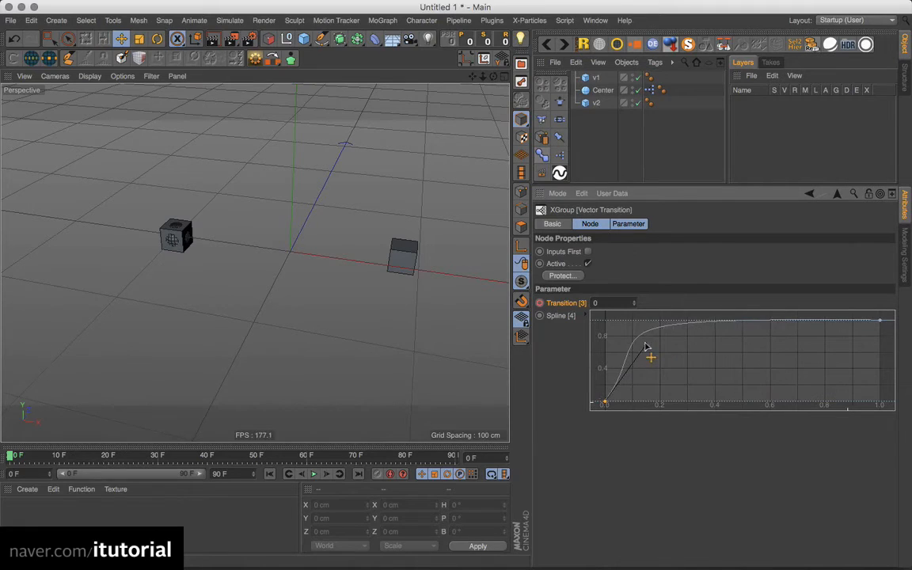
left_click_drag(887, 334, 871, 301)
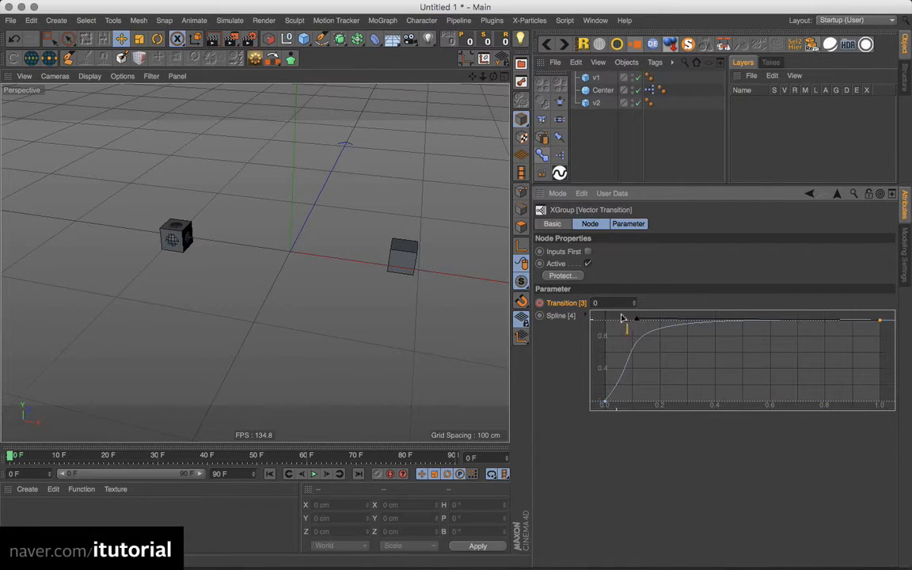
left_click_drag(634, 317, 755, 335)
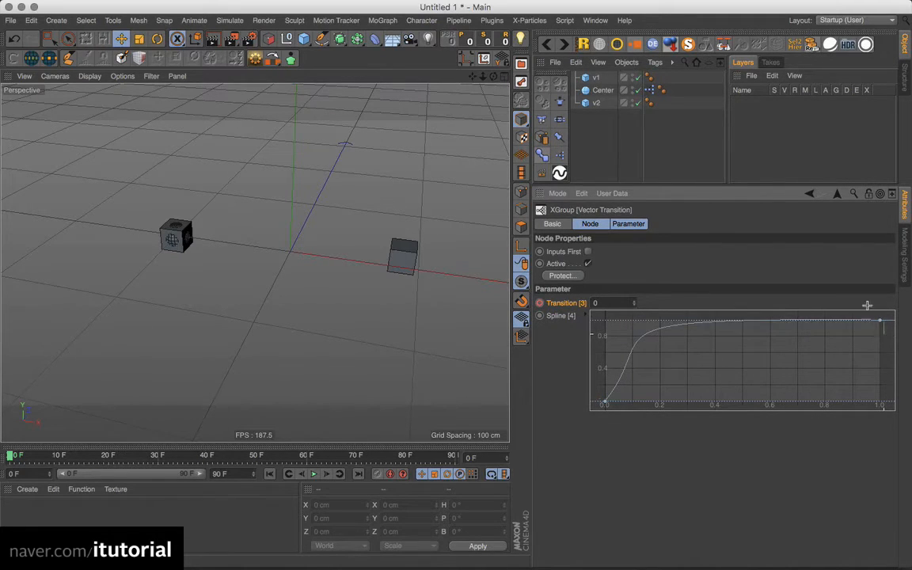
left_click_drag(641, 321, 762, 326)
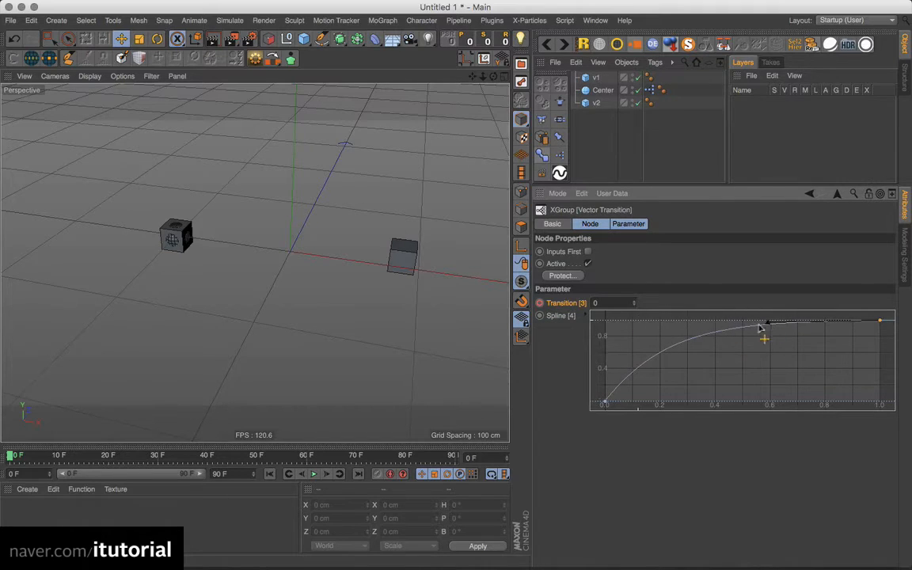
Play the animation with the fast-start, slow-end curve, and return to frame 0
left_click(313, 474)
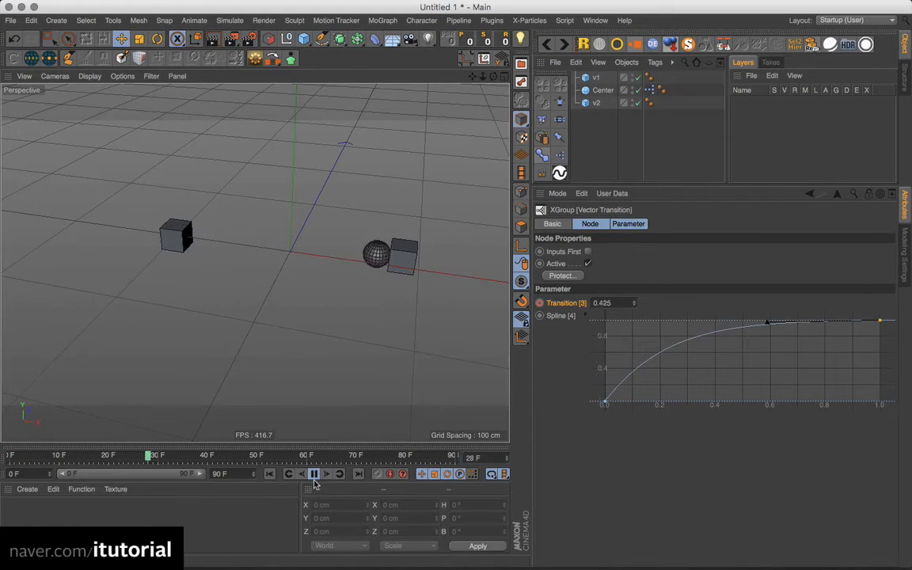
left_click(313, 474)
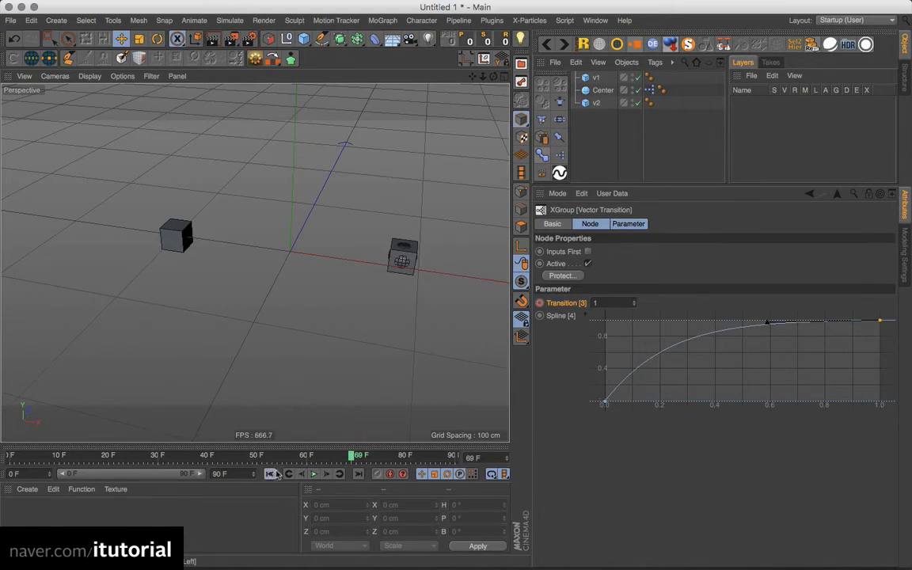
left_click(269, 474)
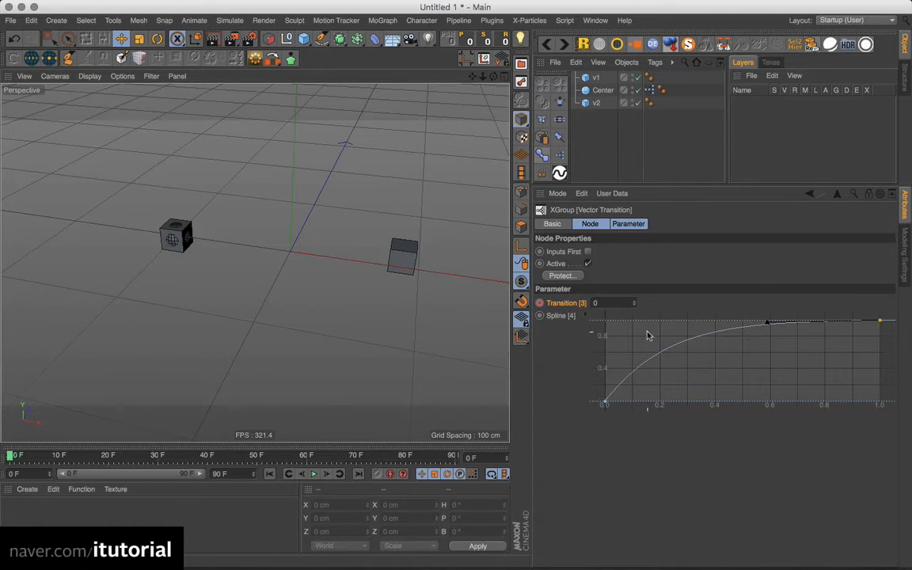
Open the Vector Transition spline in its own Spline Window and enlarge that window
right_click(647, 336)
left_click(673, 558)
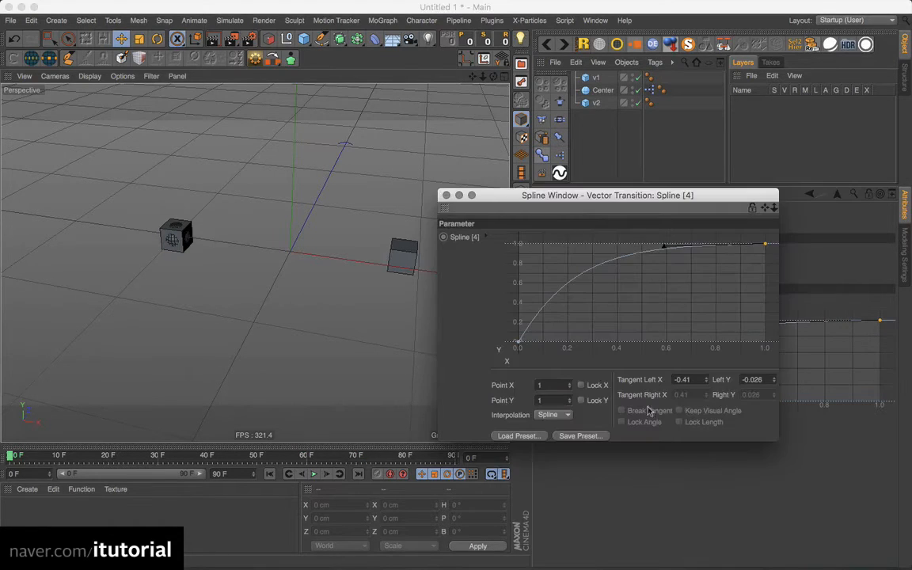
left_click_drag(575, 214, 488, 141)
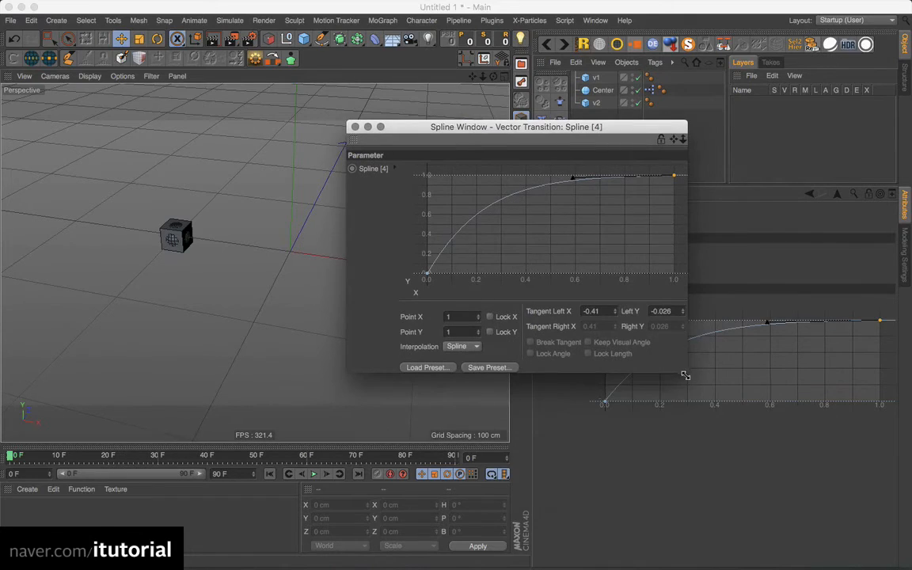
left_click_drag(685, 375, 782, 488)
Pull the first point's tangent below zero to about X 0.171, Y -0.361, and lengthen the last point's tangent to about X -0.645
left_click(426, 364)
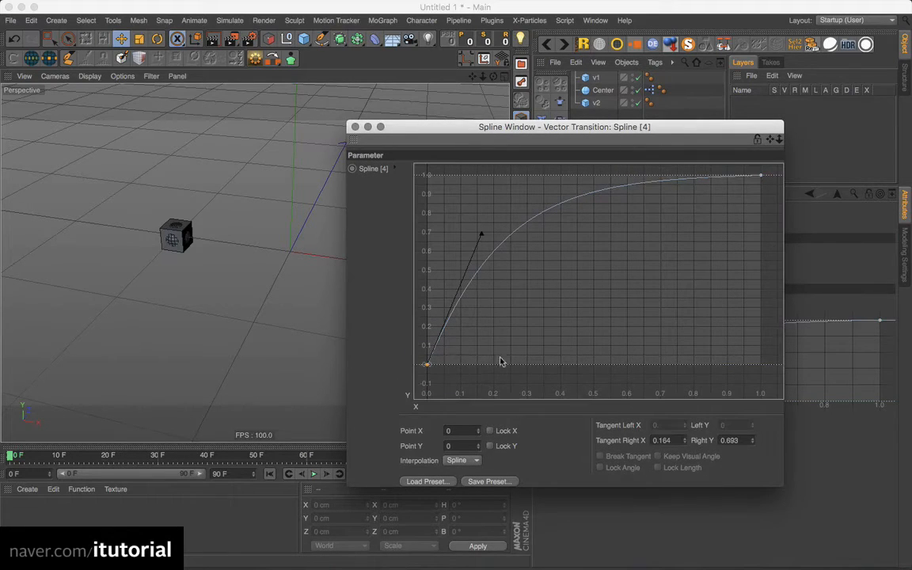
left_click_drag(482, 236, 489, 449)
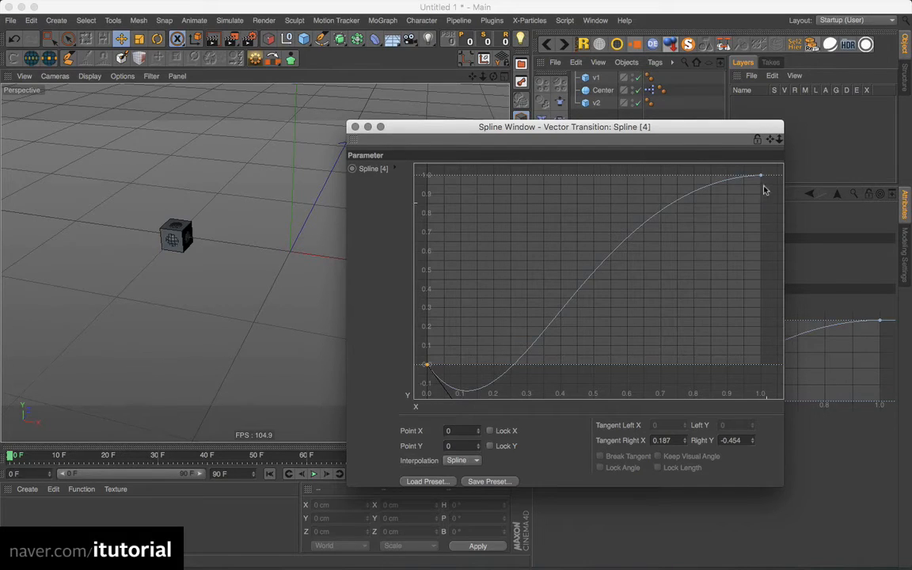
left_click(761, 176)
left_click_drag(625, 185, 545, 187)
left_click(426, 365)
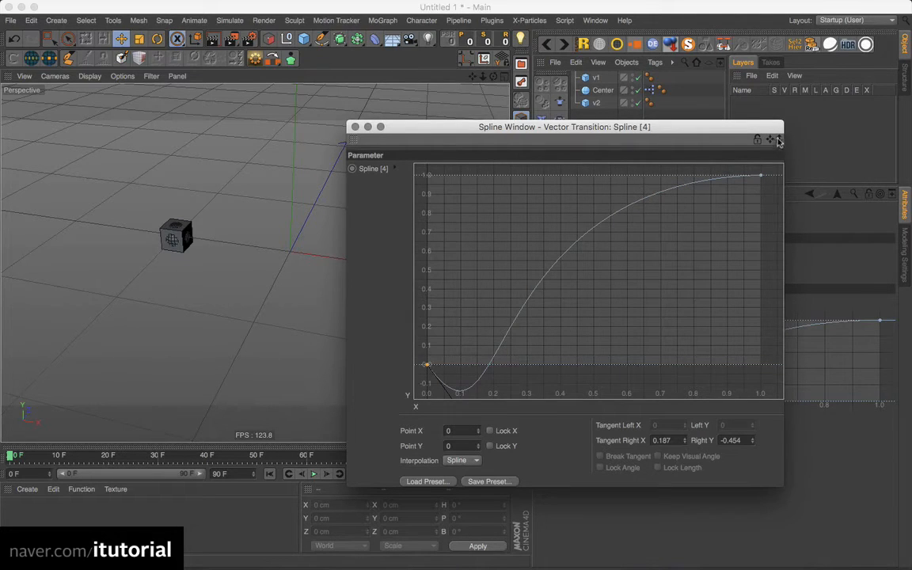
left_click_drag(778, 141, 515, 376)
Move the Spline Window clear of the viewport, play the animation to check the sphere's backward wind-up, and return to frame 0
left_click_drag(501, 127, 694, 131)
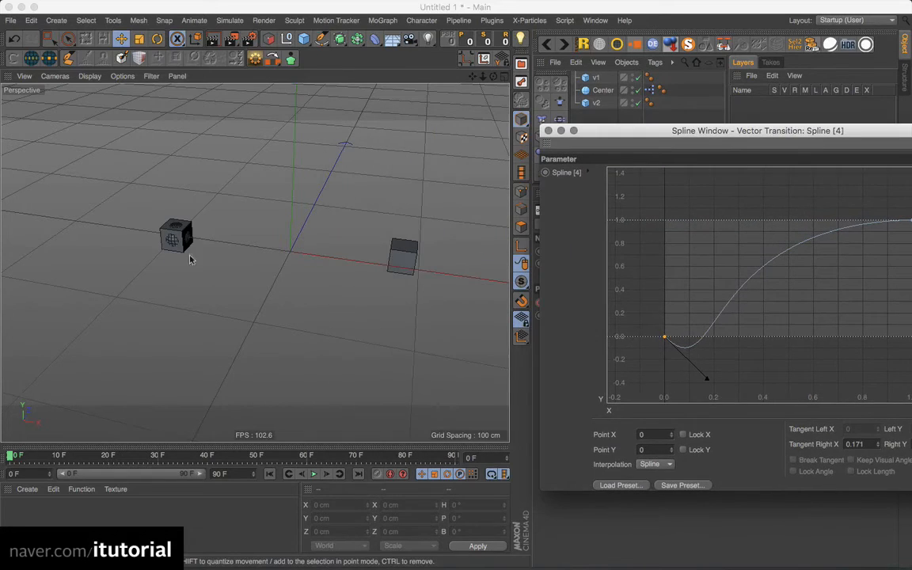
left_click(314, 473)
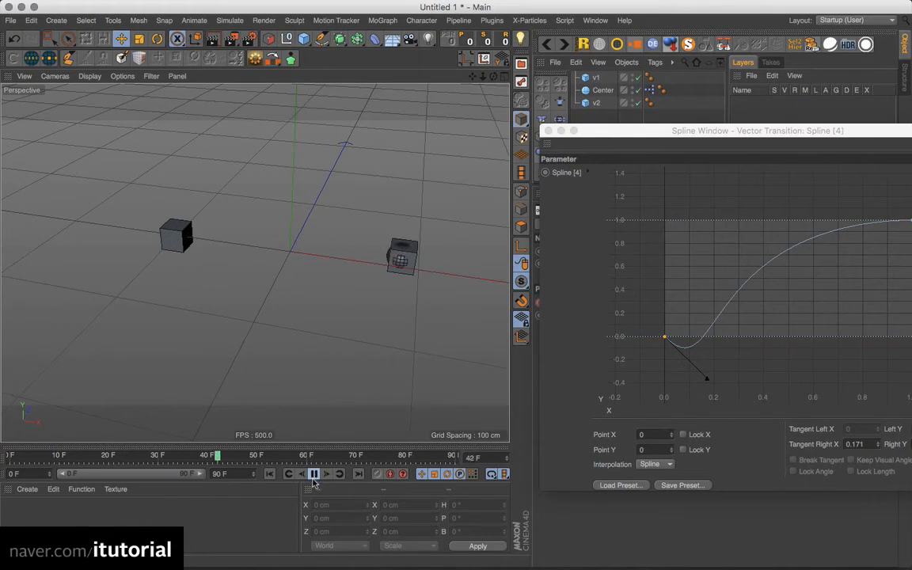
left_click(314, 476)
left_click(271, 475)
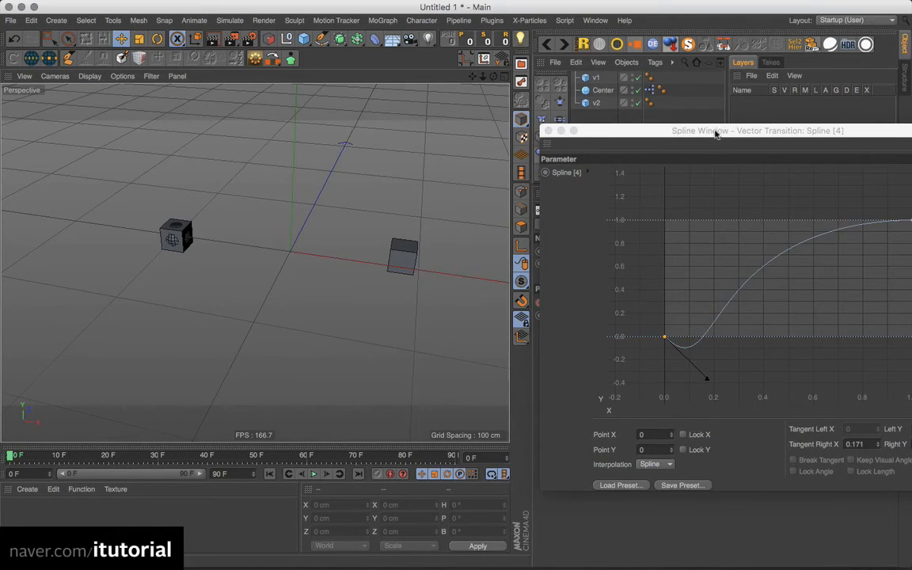
Shorten the last spline point's left tangent and pull the first point's tangent further below zero, to X 0.238, Y -0.497
left_click_drag(715, 133, 520, 104)
left_click(717, 191)
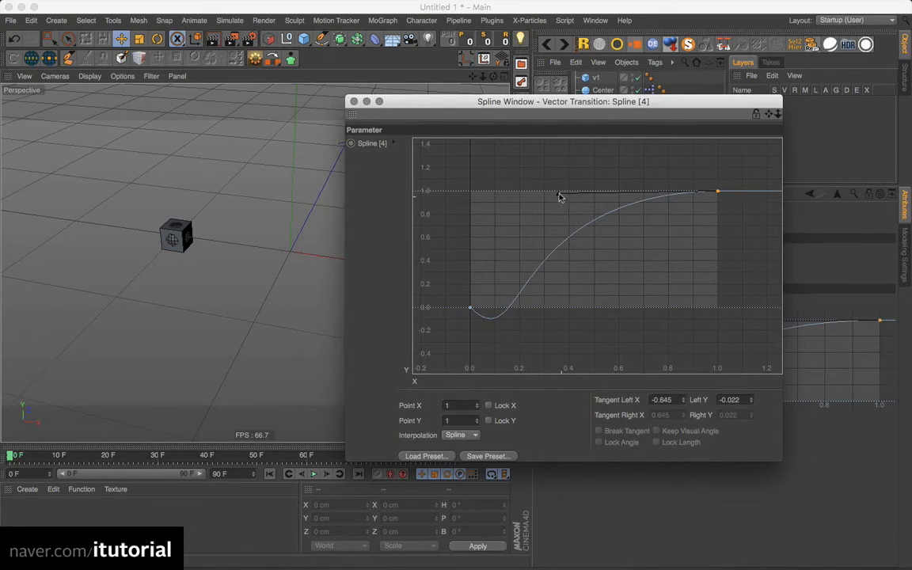
left_click_drag(560, 196, 587, 196)
left_click_drag(493, 333, 448, 297)
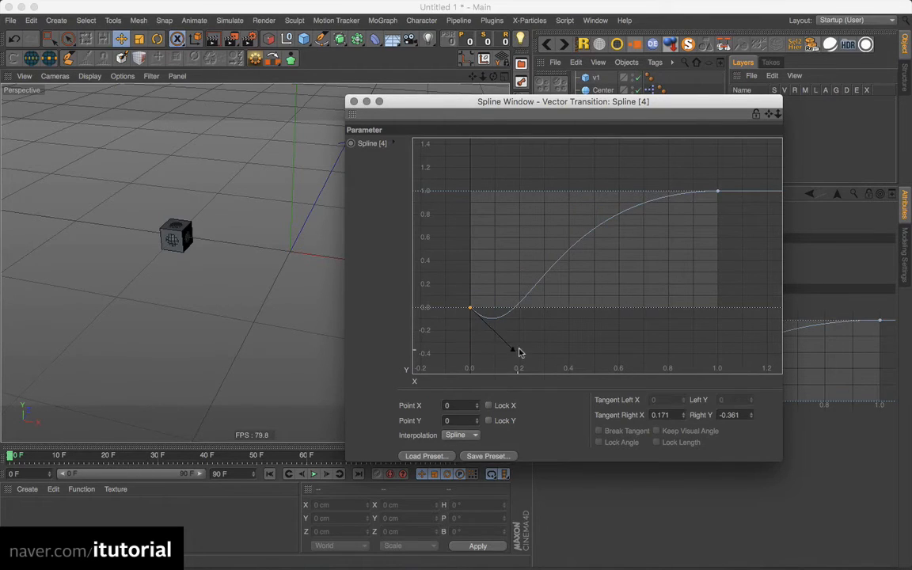
left_click_drag(517, 352, 529, 366)
left_click_drag(462, 293, 526, 370)
Uncover the viewport, play the animation to check the stronger backward wind-up, and return to frame 0
left_click_drag(450, 100, 580, 128)
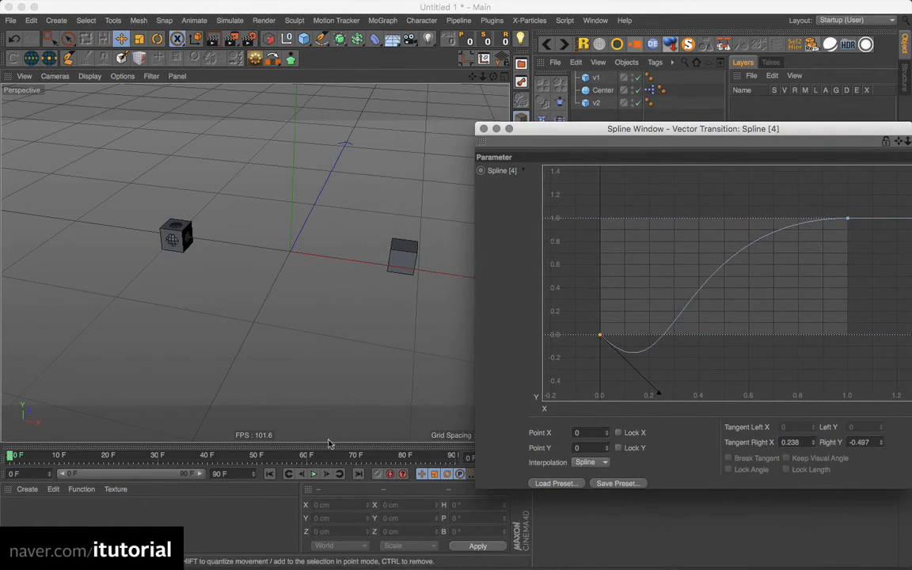
left_click(313, 474)
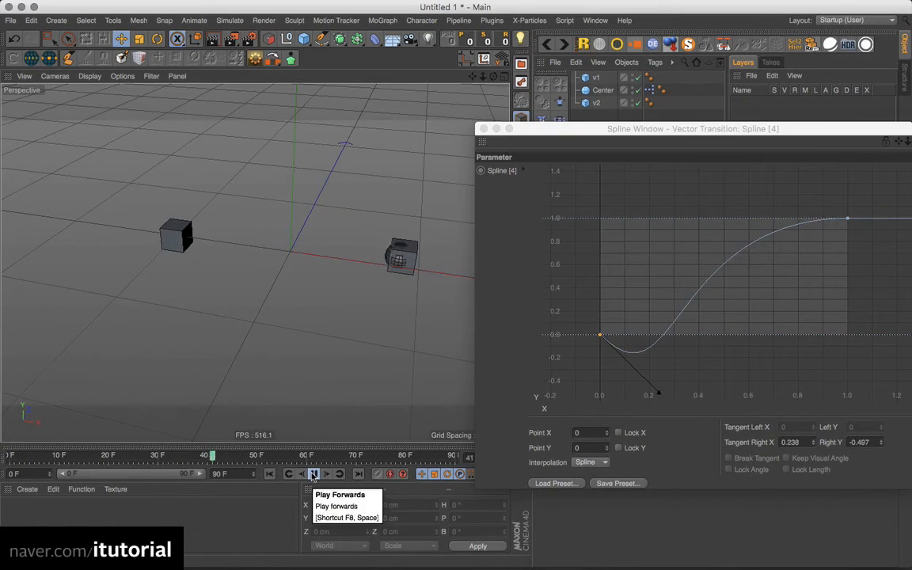
left_click(314, 474)
left_click(270, 473)
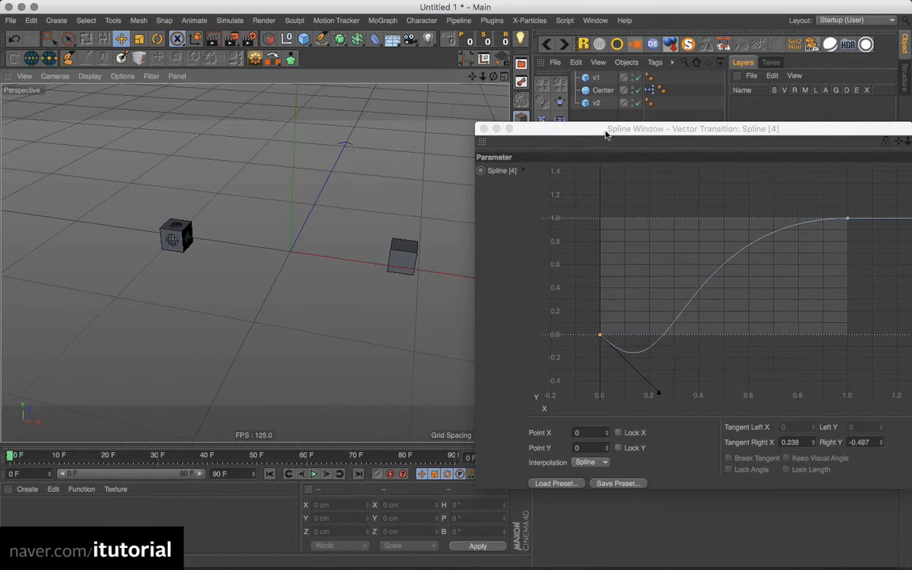
Close the Spline Window and scrub the animation to frame 29
left_click_drag(606, 132, 497, 193)
left_click(376, 189)
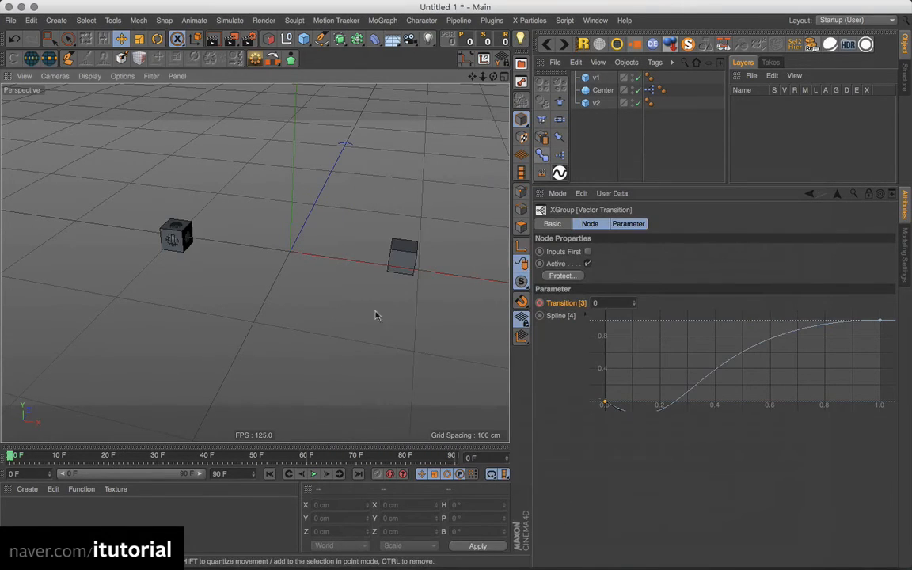
left_click_drag(75, 456, 152, 455)
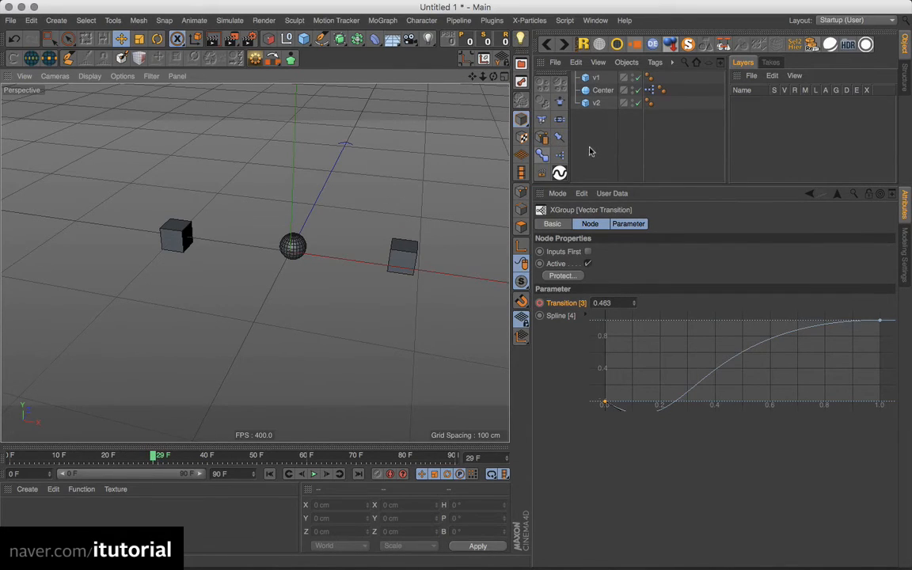
Open the Center sphere's XPresso tag in the XPresso Editor and show the Vector Transition node's parameters
left_click(602, 90)
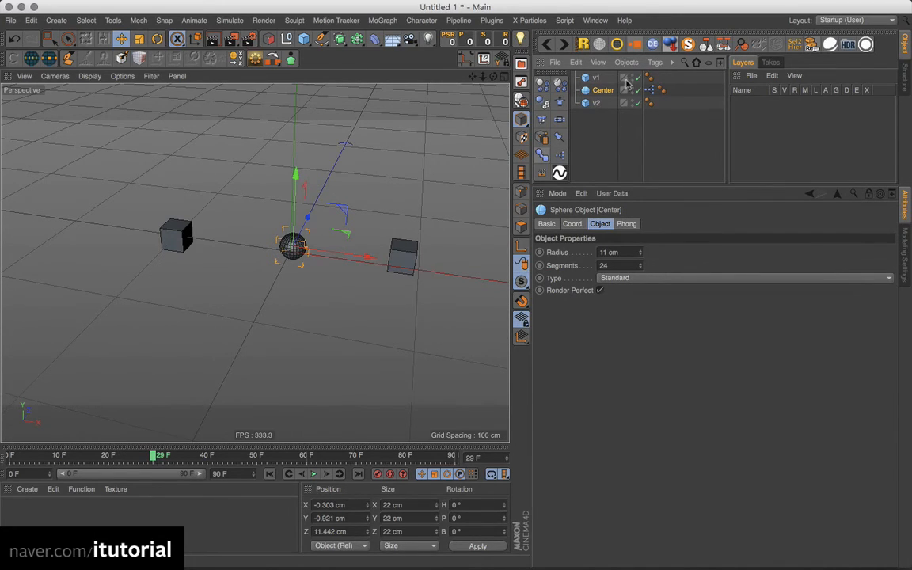
double_click(650, 90)
left_click_drag(536, 226, 483, 217)
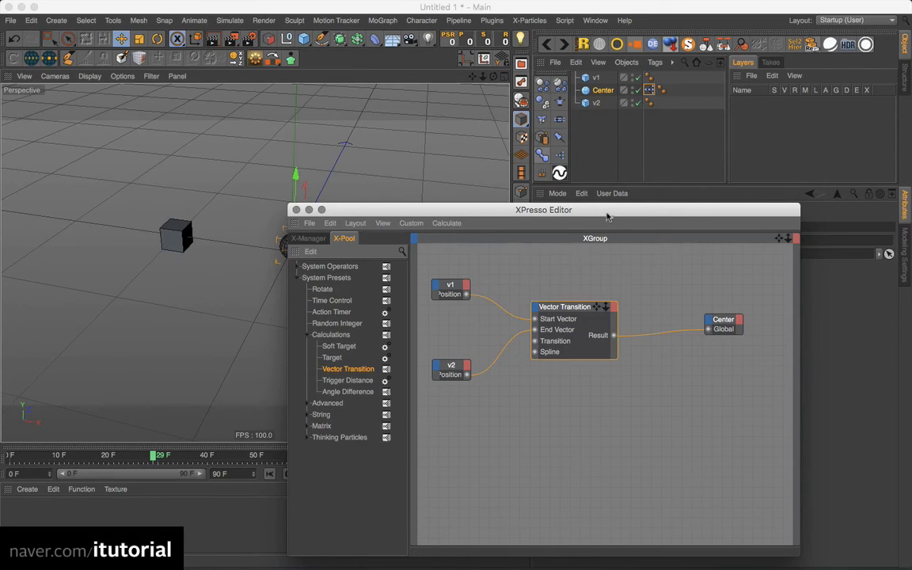
left_click_drag(606, 211, 363, 184)
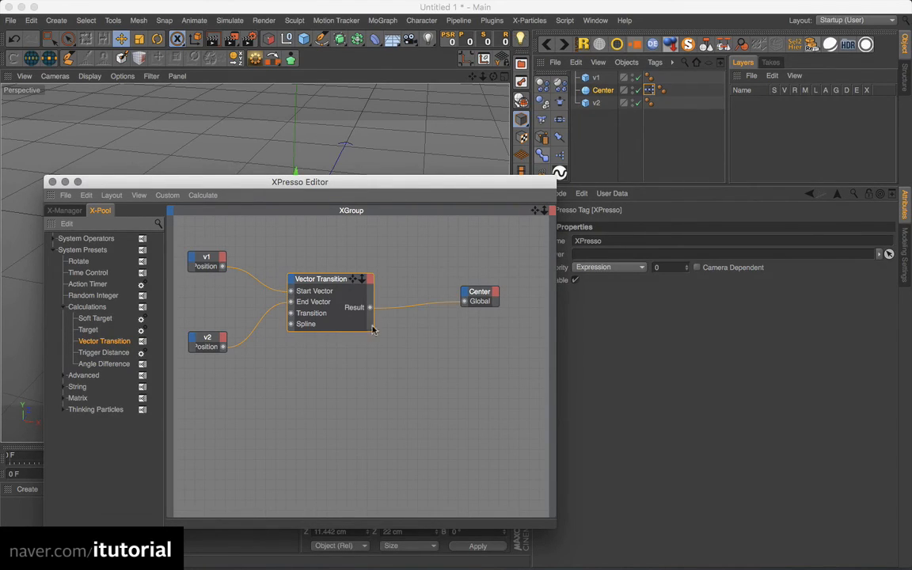
left_click(336, 282)
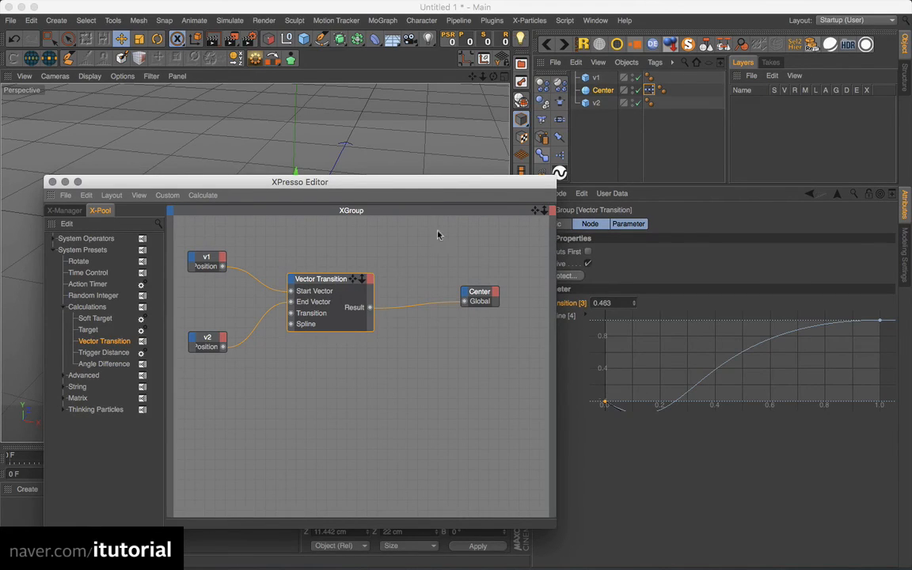
Move the XPresso Editor aside to view the sphere between the cubes, and close the editor
left_click_drag(418, 186, 453, 253)
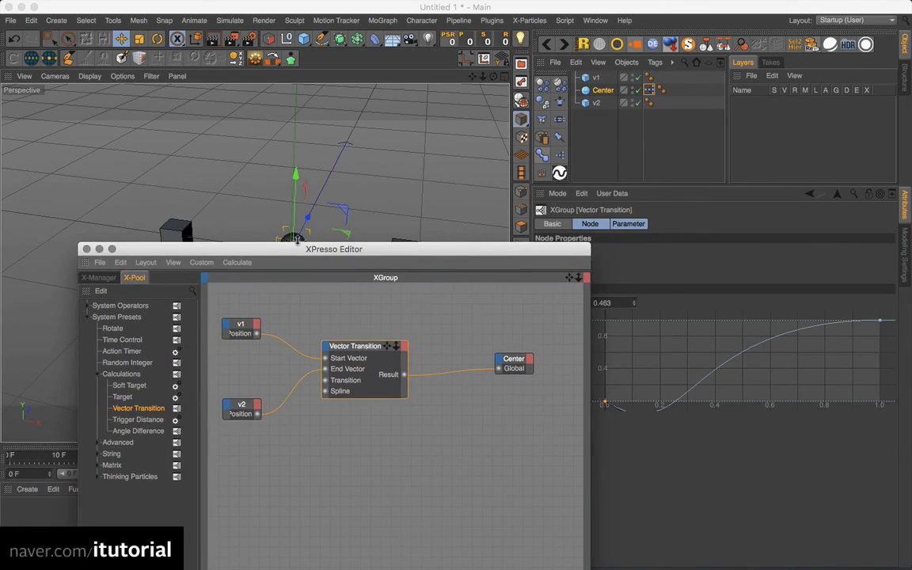
left_click_drag(315, 250, 324, 300)
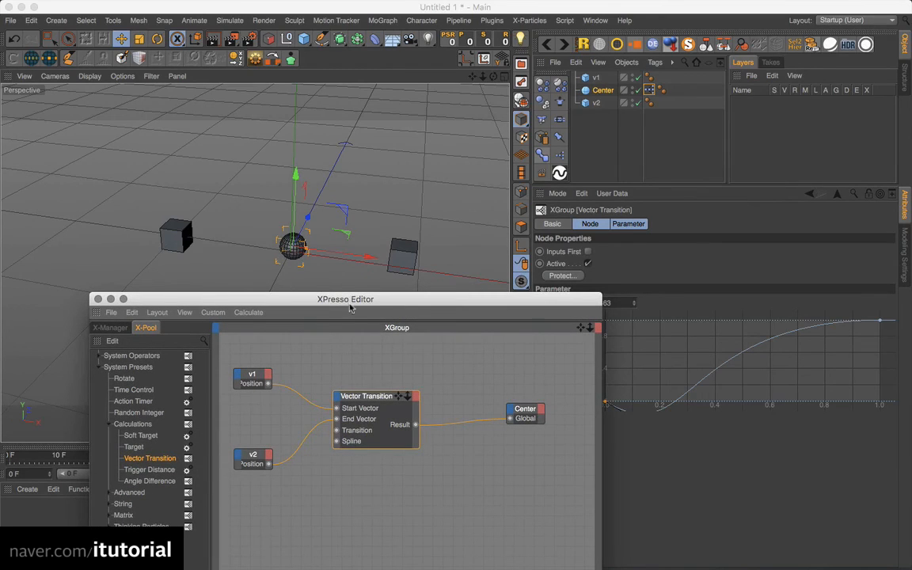
left_click_drag(378, 299, 504, 163)
left_click(223, 164)
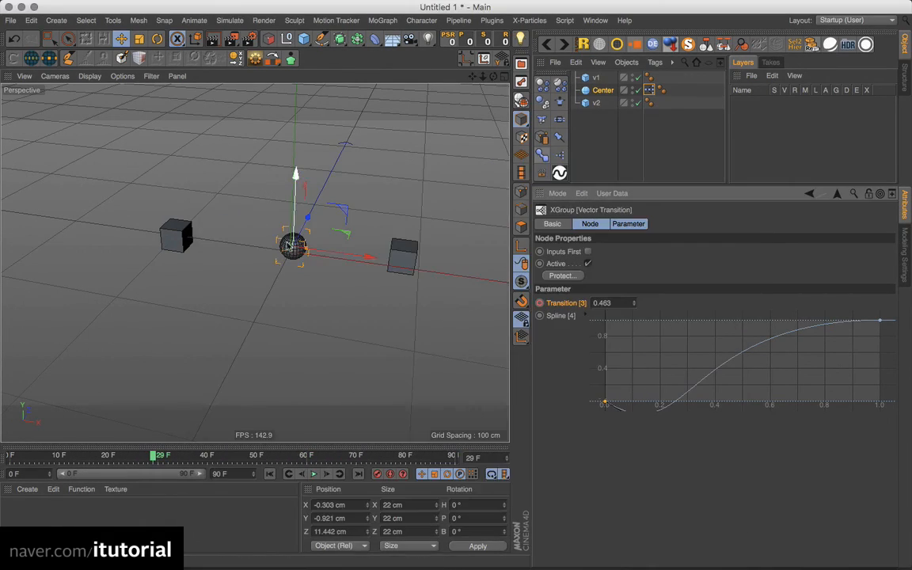